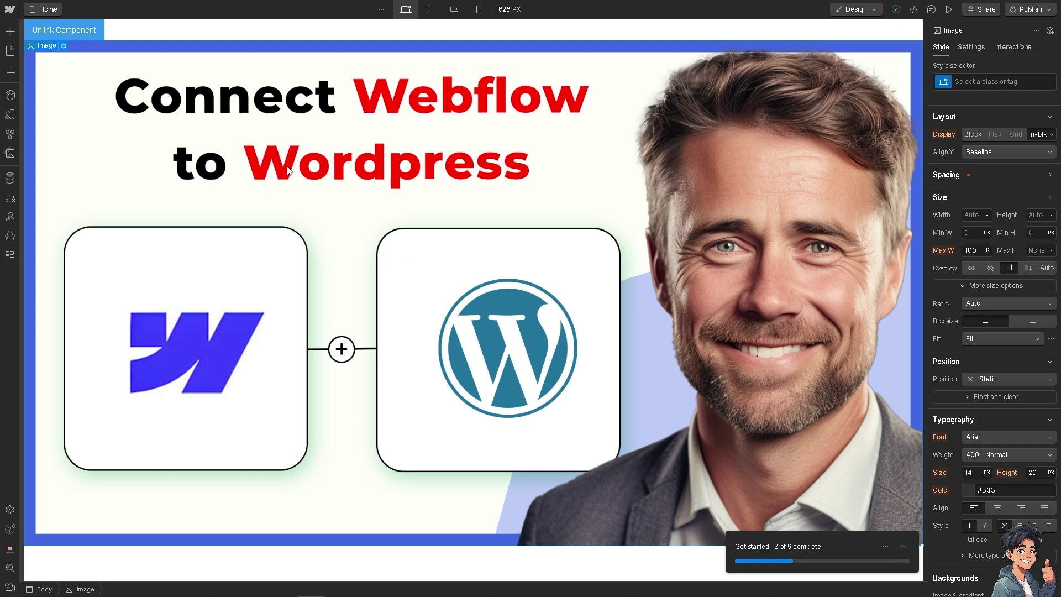
# - Publish the site to its webflow.io staging domain and expand the advanced publishing options
pyautogui.click(1030, 10)
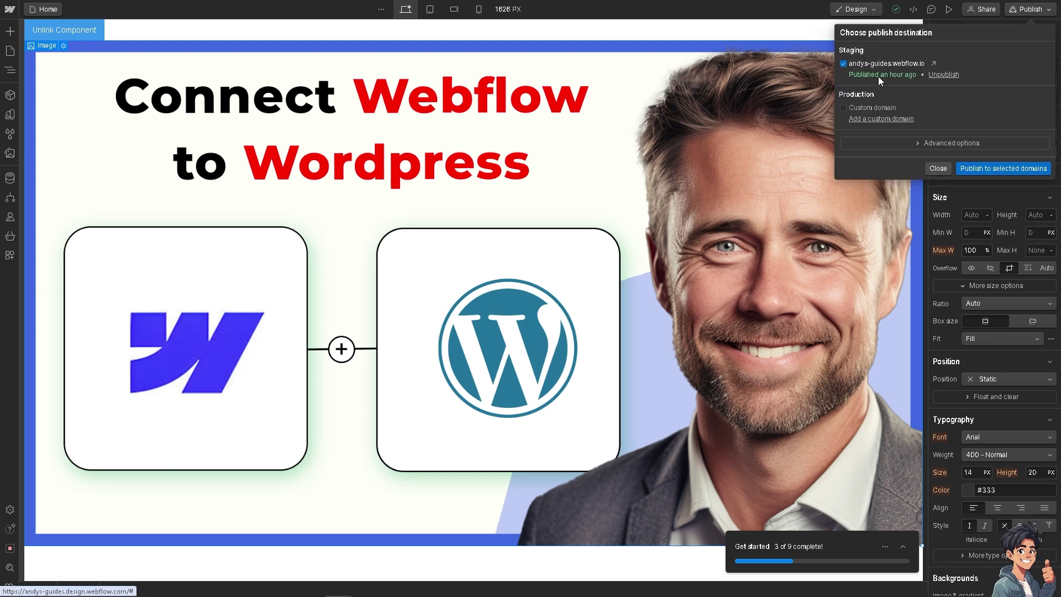
pyautogui.click(989, 168)
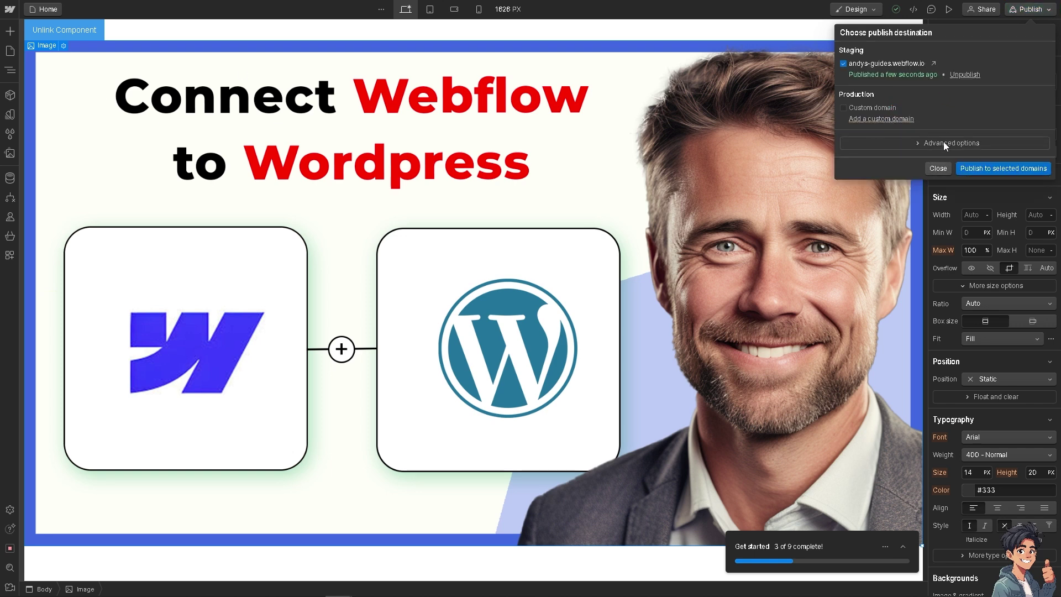
pyautogui.click(943, 142)
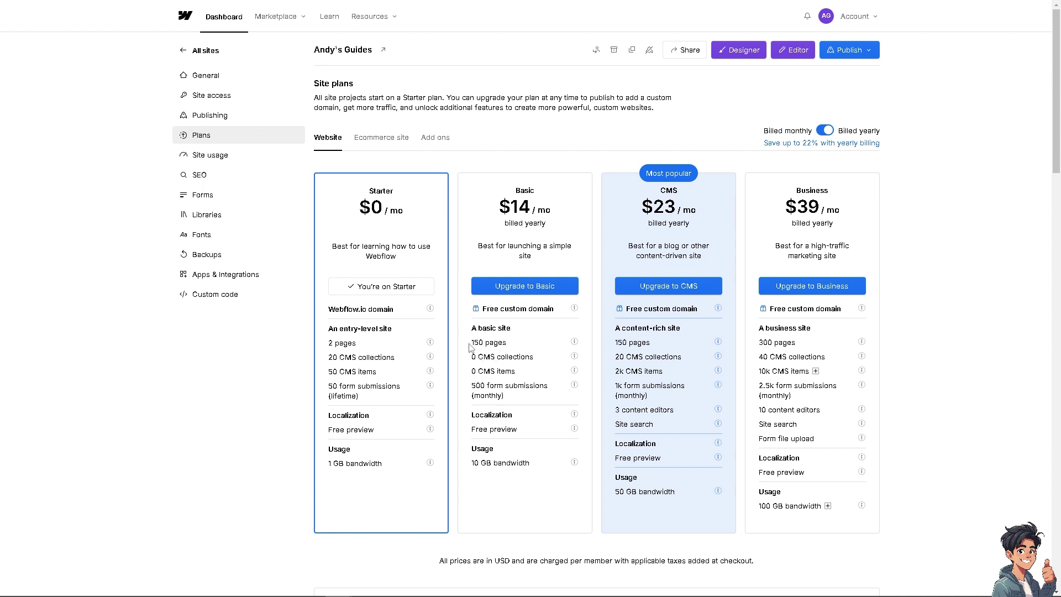
# - Highlight the Basic plan's $14/mo limits: 150 pages, free custom domain, 500 form submissions
pyautogui.moveTo(472, 342); pyautogui.dragTo(539, 442)
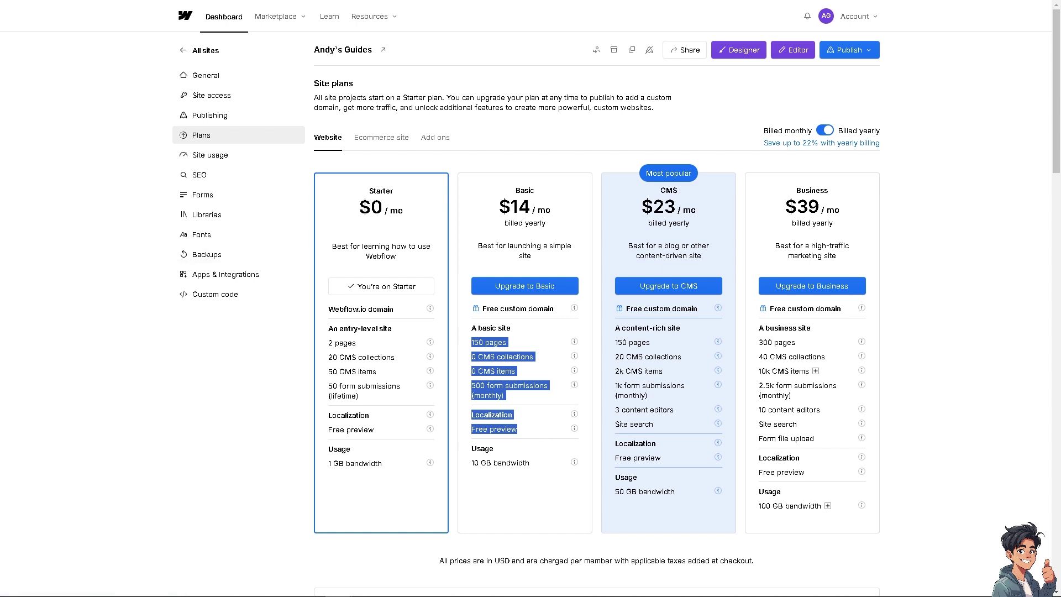
pyautogui.click(160, 110)
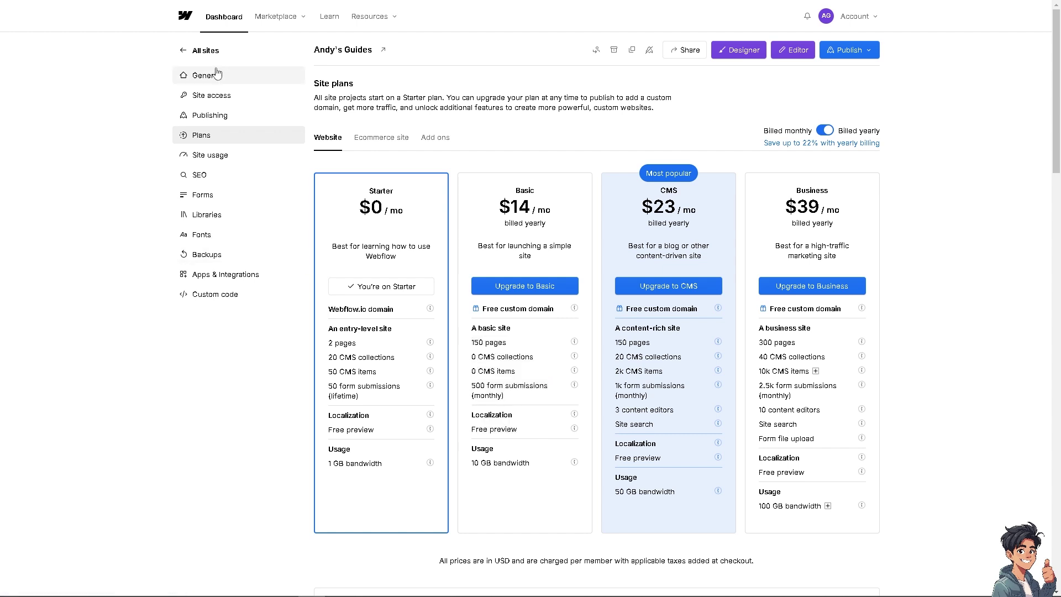
# - Browse the webflow.com homepage, then return to the All sites dashboard
pyautogui.click(185, 20)
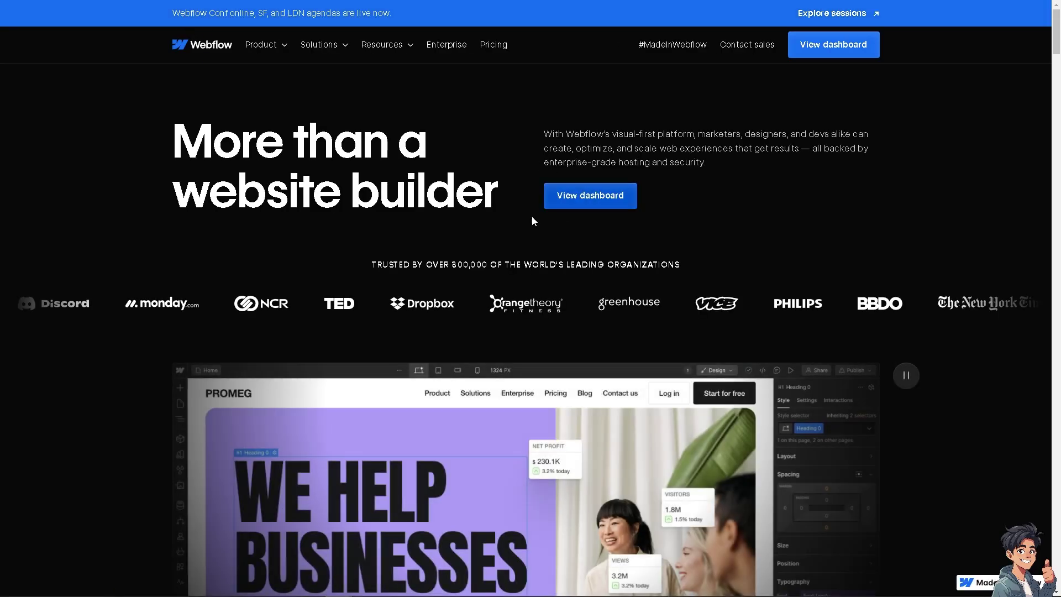
pyautogui.scroll(-6, 509, 308)
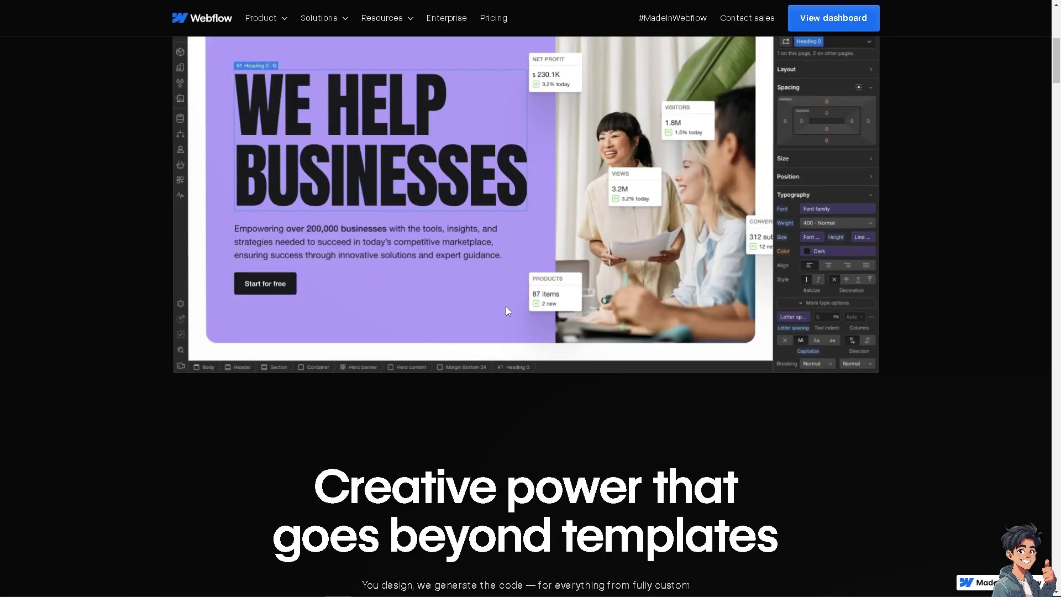
pyautogui.scroll(-10, 507, 309)
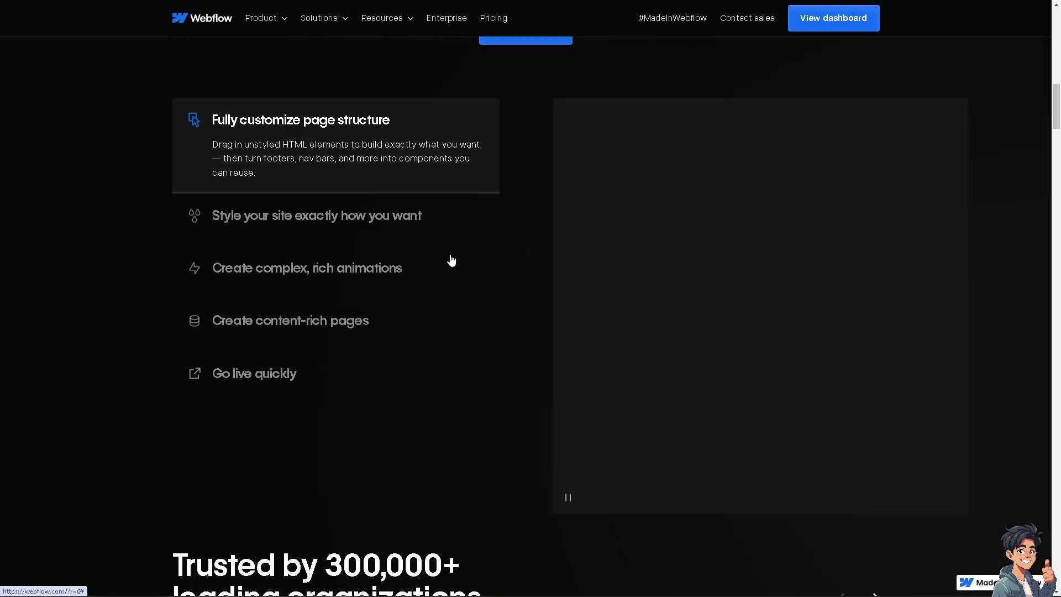
pyautogui.scroll(13, 350, 252)
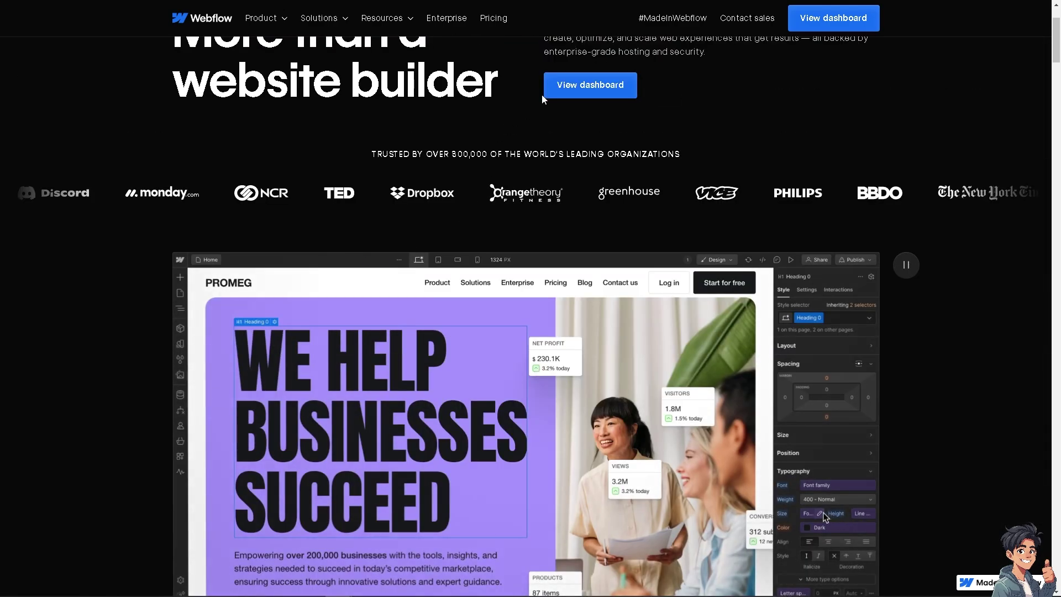
pyautogui.click(574, 102)
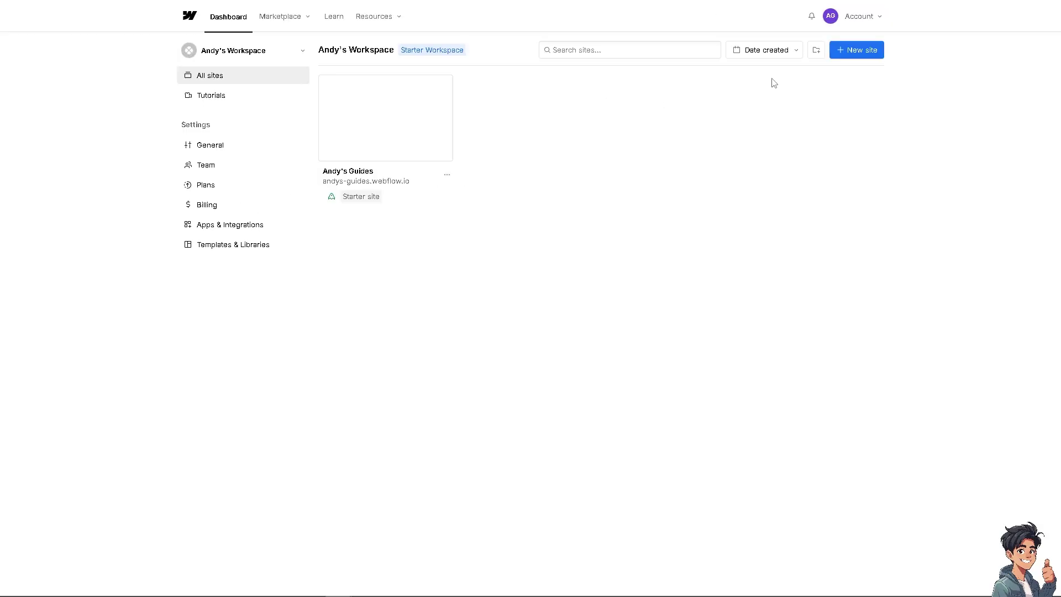
# - Preview the free Momentum template and create a new site from it
pyautogui.click(868, 52)
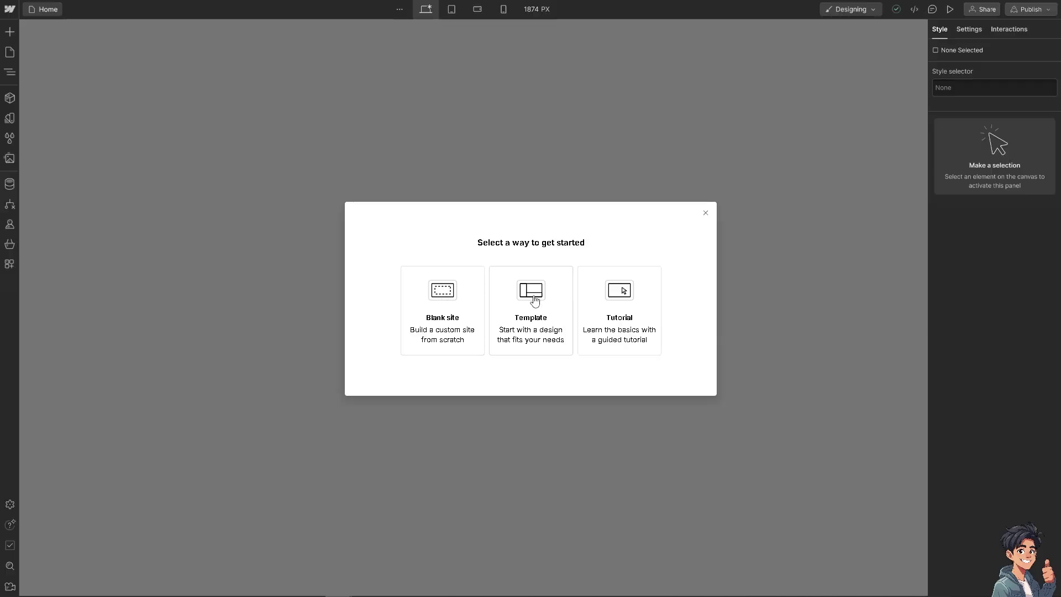
pyautogui.click(533, 300)
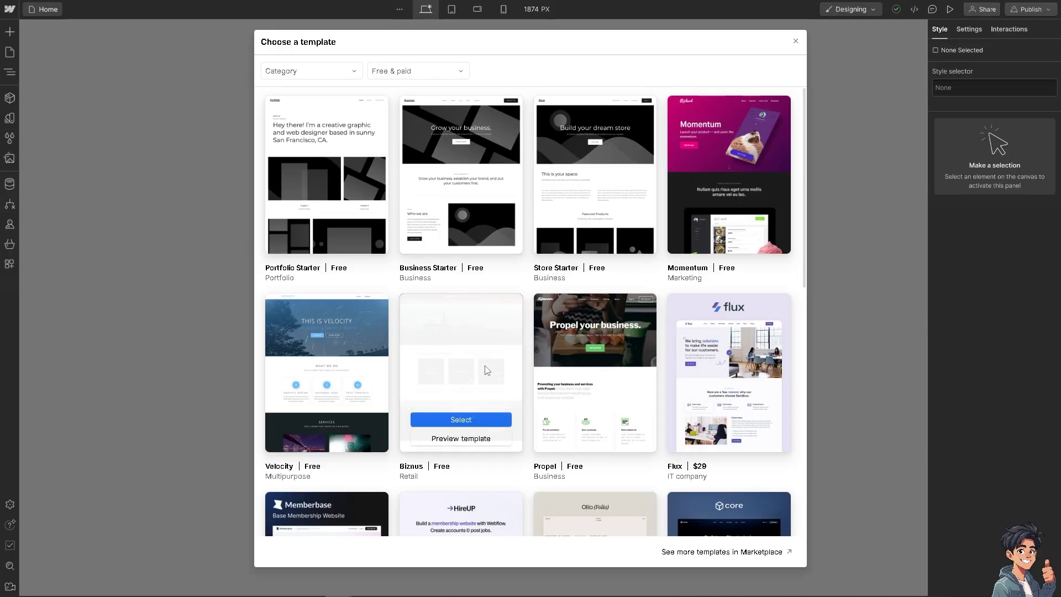
pyautogui.moveTo(736, 147)
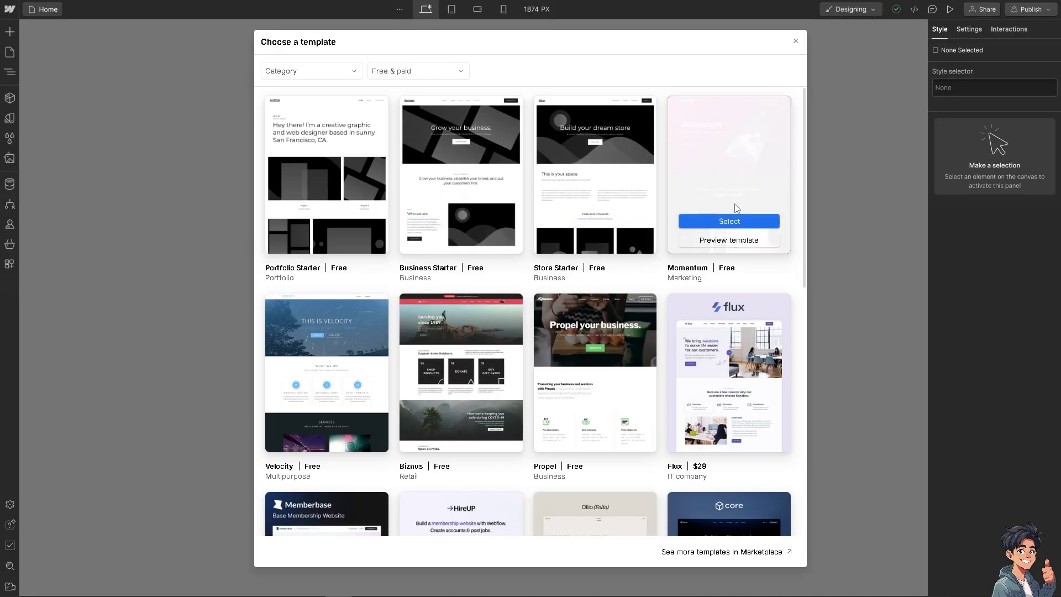
pyautogui.click(729, 221)
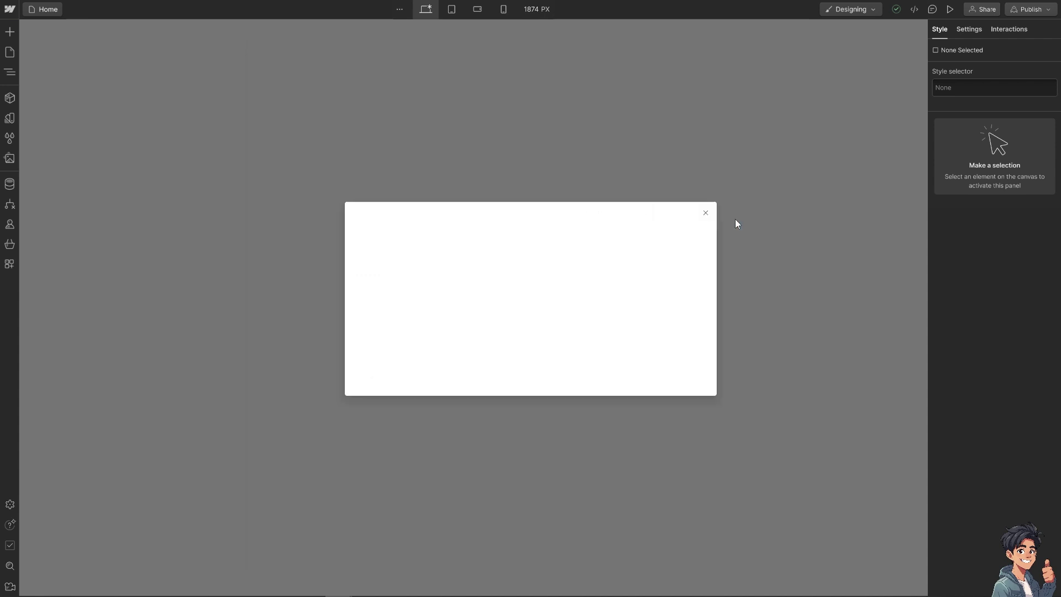
pyautogui.click(638, 346)
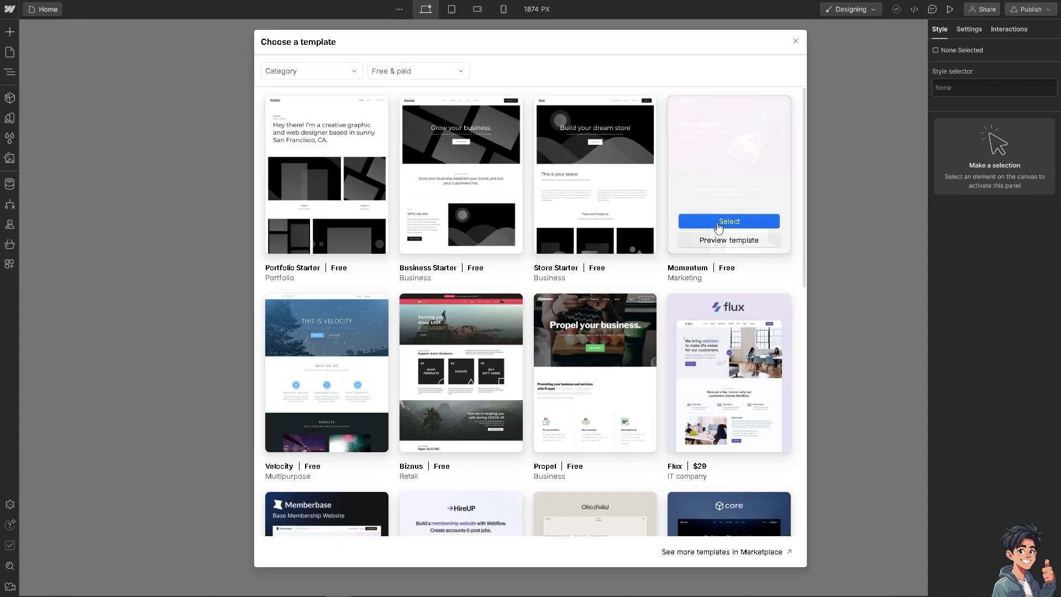
pyautogui.click(726, 240)
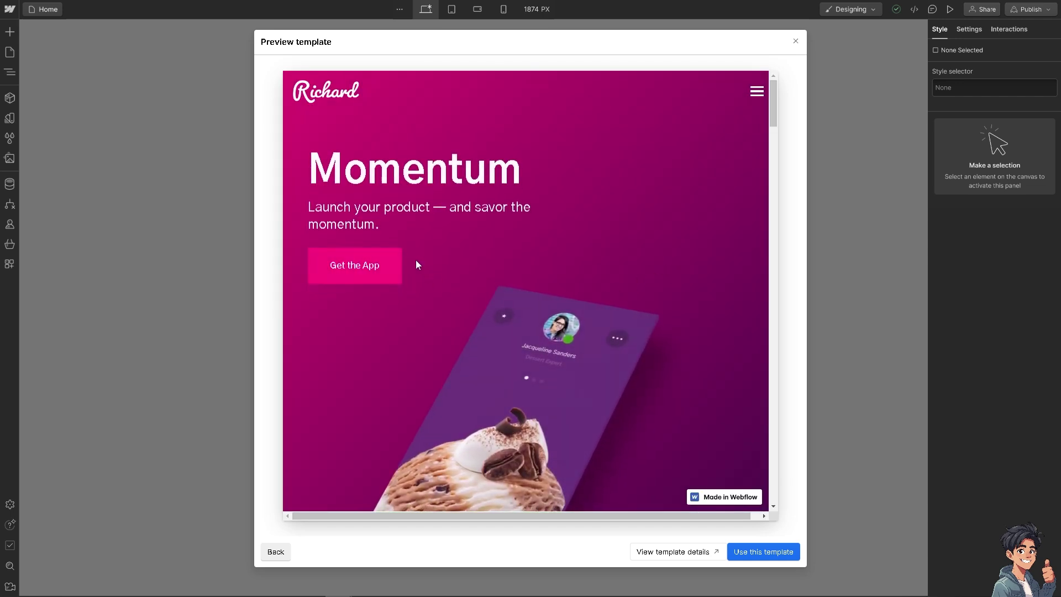
pyautogui.click(763, 553)
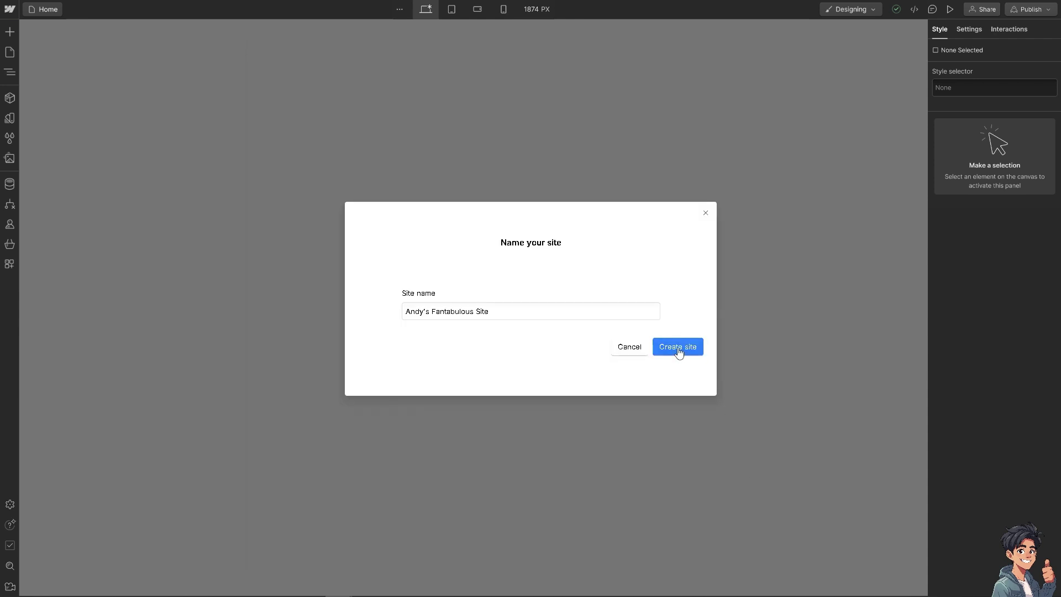
pyautogui.click(502, 311)
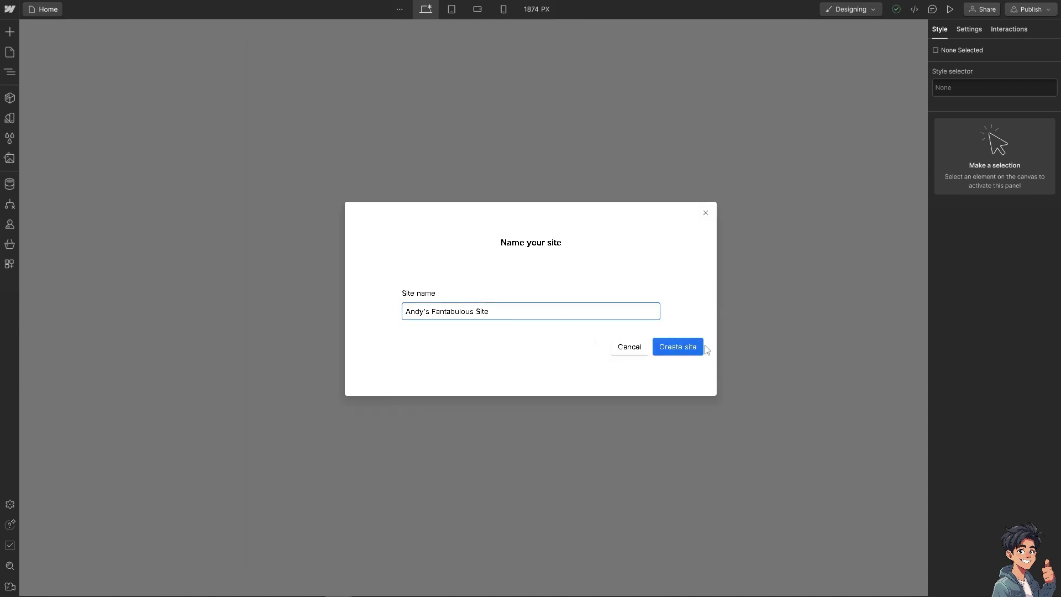
pyautogui.click(679, 350)
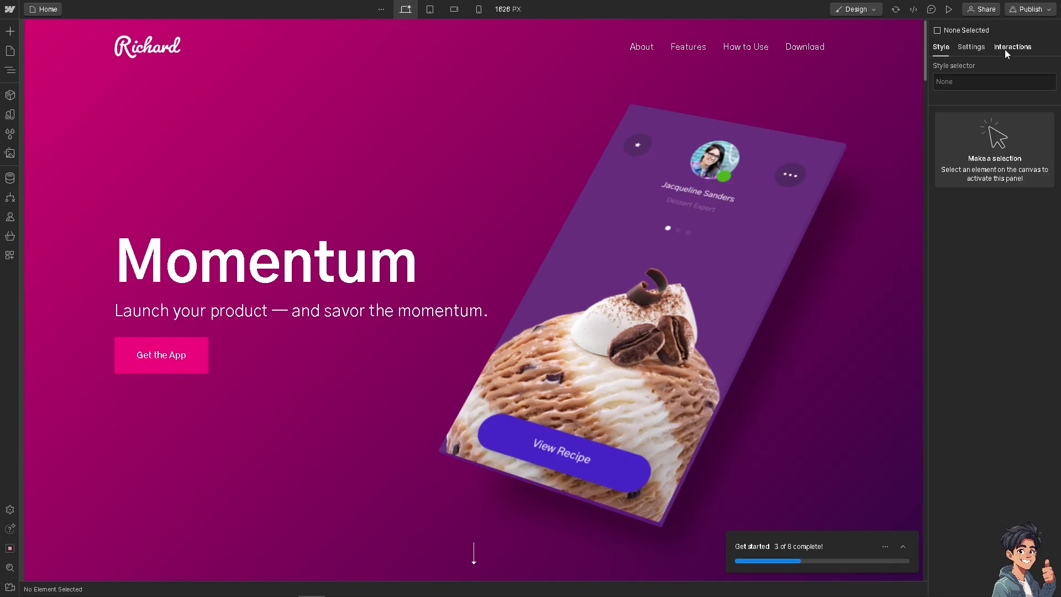
# - Reach the Momentum site's Plans page through the Add a custom domain publishing option
pyautogui.click(1028, 10)
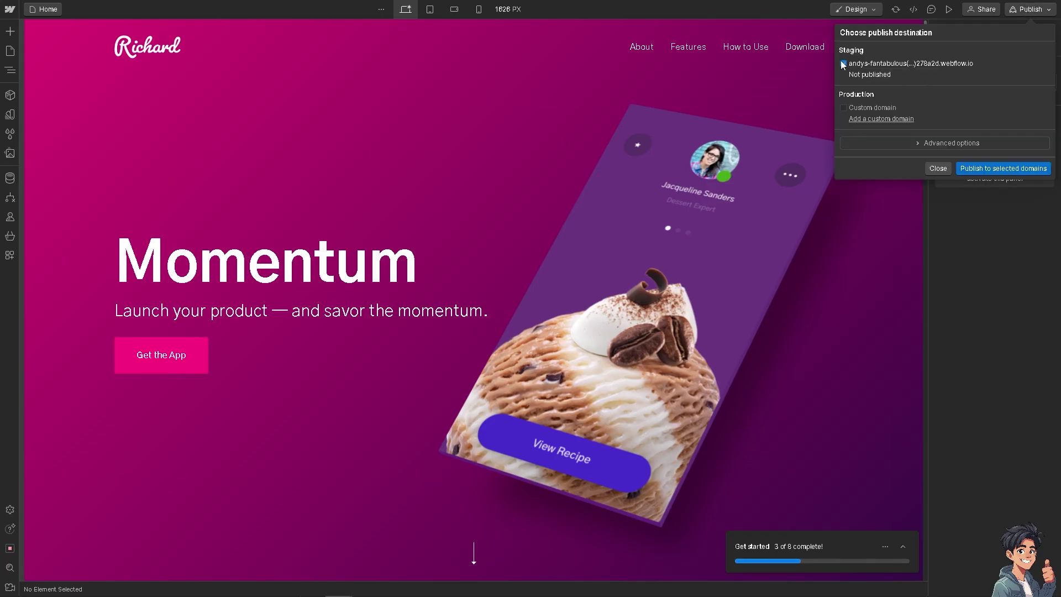
pyautogui.click(859, 119)
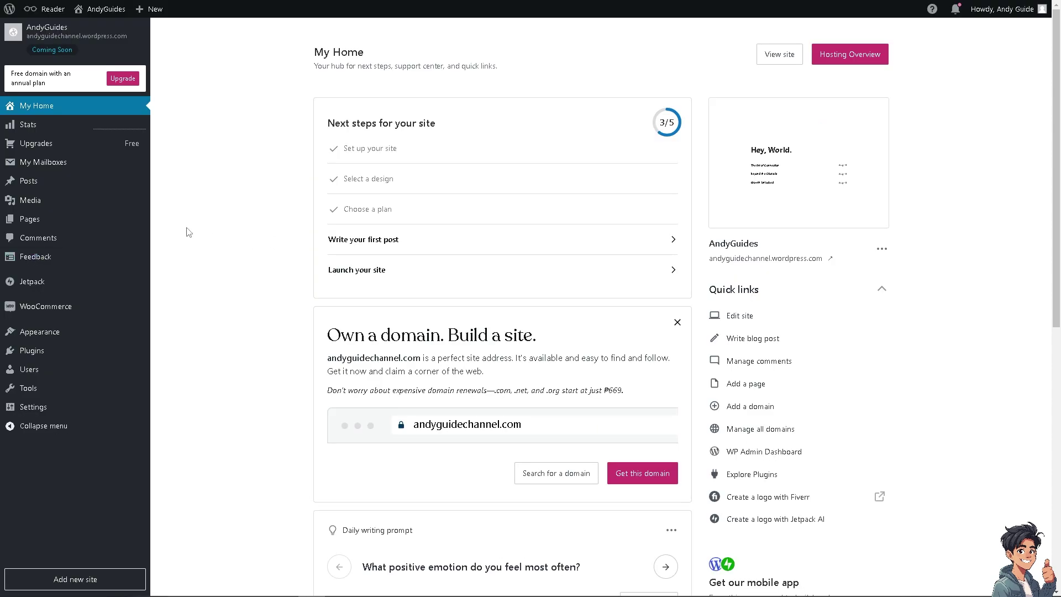
# - Search the WordPress.com plugin marketplace for 'webflow'
pyautogui.moveTo(105, 220)
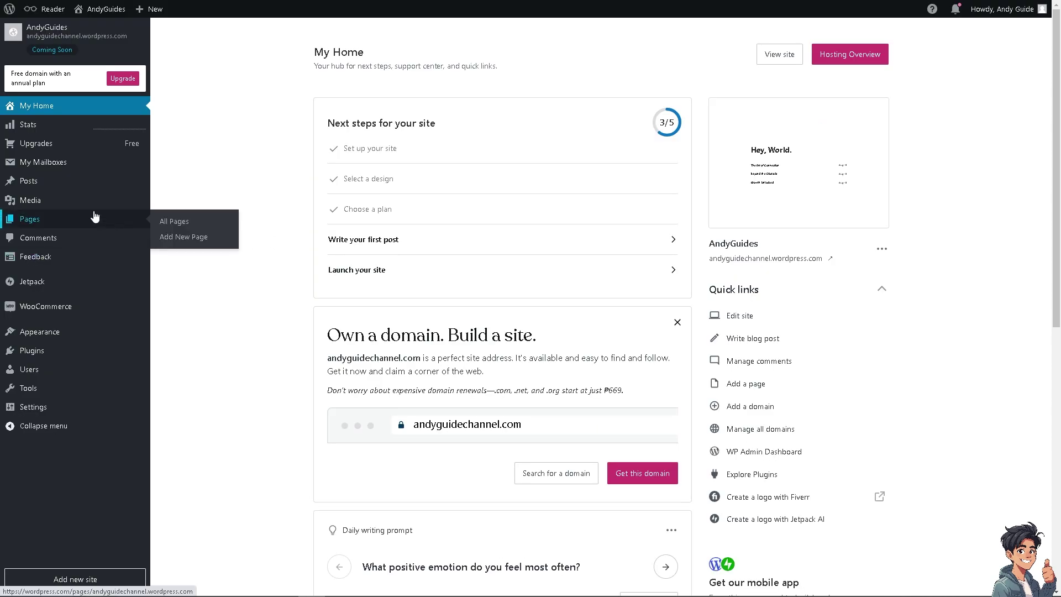
pyautogui.click(52, 352)
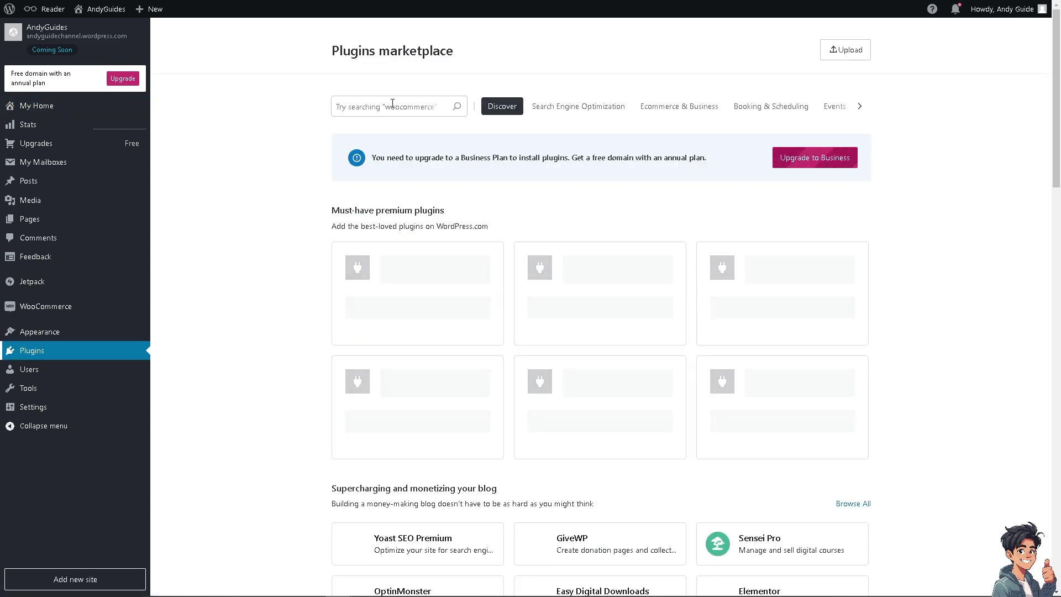
pyautogui.click(390, 107)
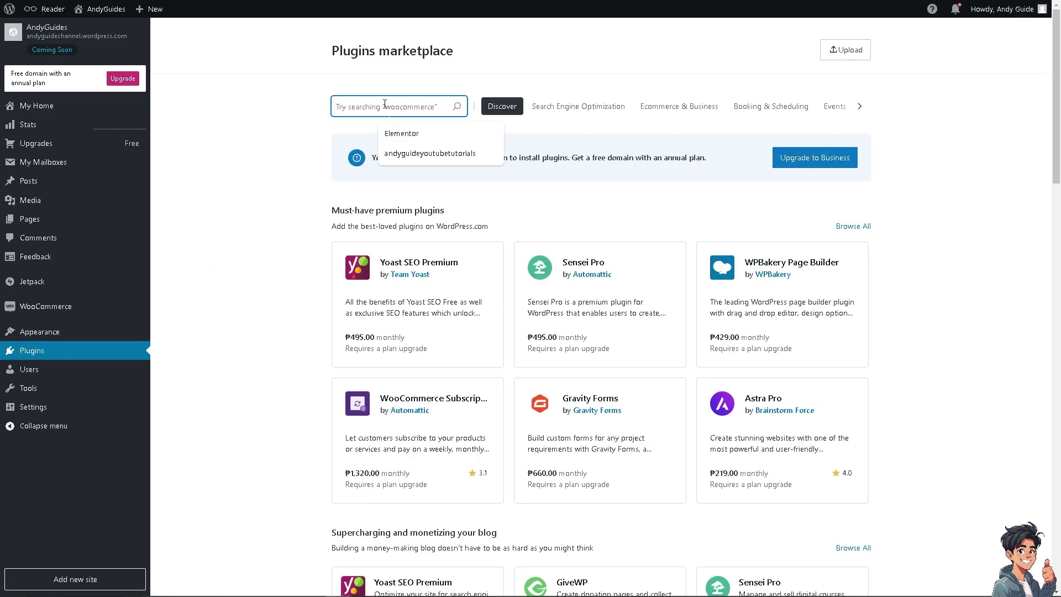
pyautogui.write('webflow')
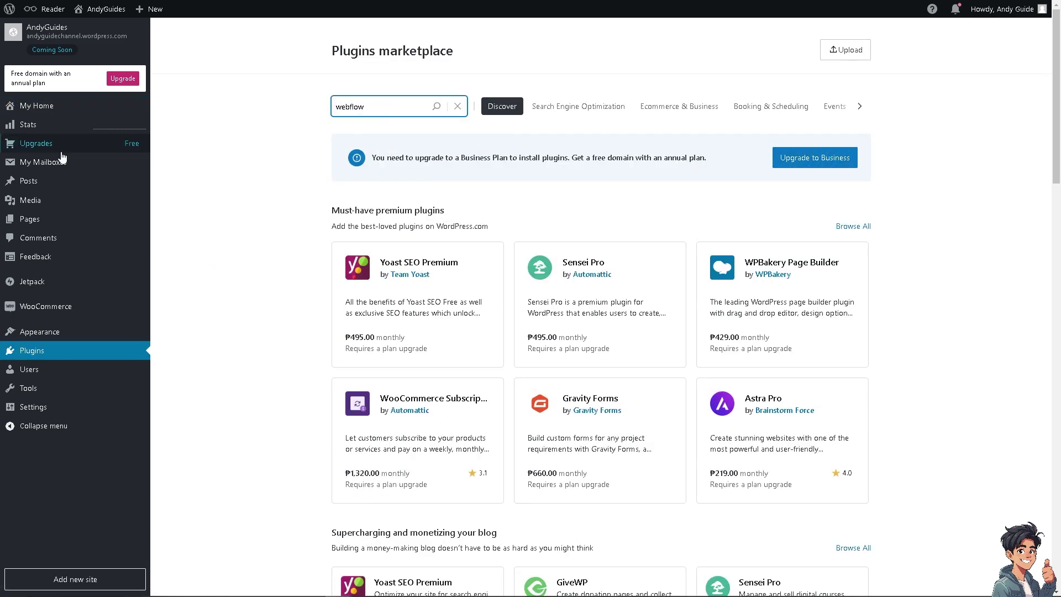
pyautogui.press('Return')
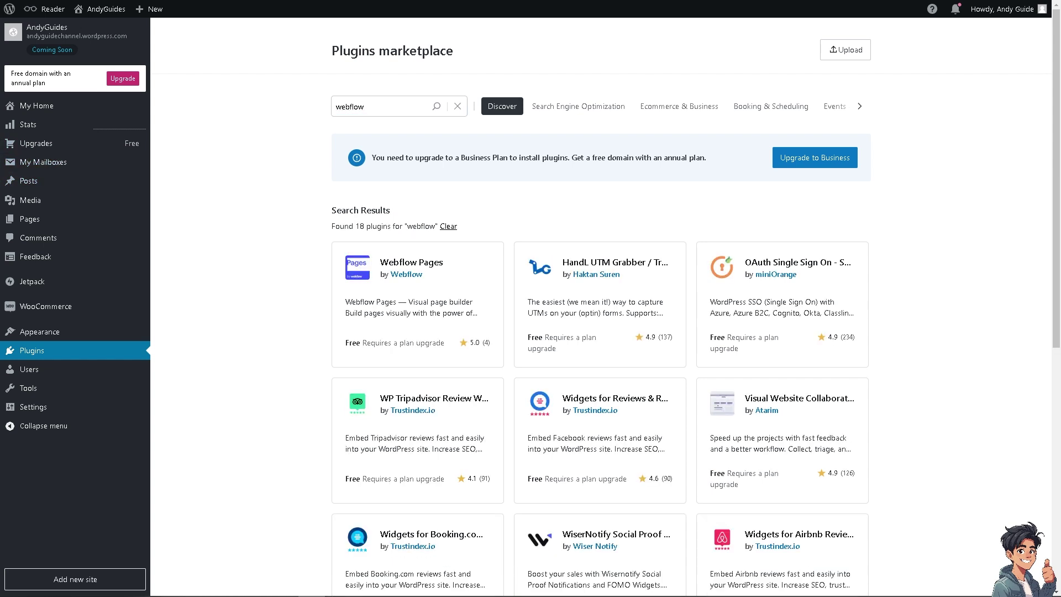
# - Try to install the Webflow Pages plugin and highlight the upgrade-required message
pyautogui.moveTo(48, 219)
pyautogui.click(407, 267)
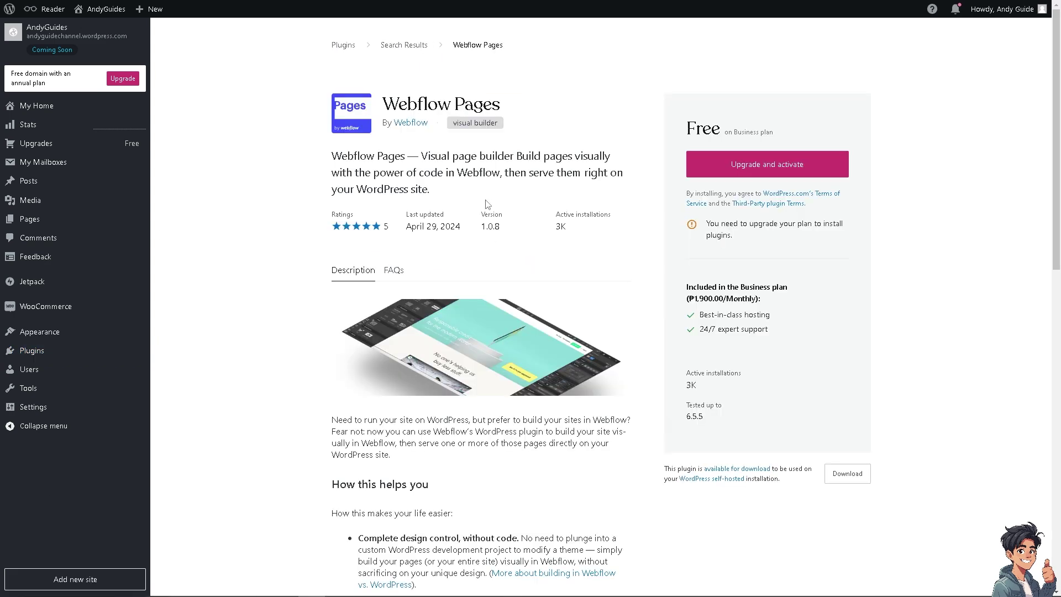
pyautogui.scroll(-2, 440, 300)
pyautogui.scroll(2, 560, 247)
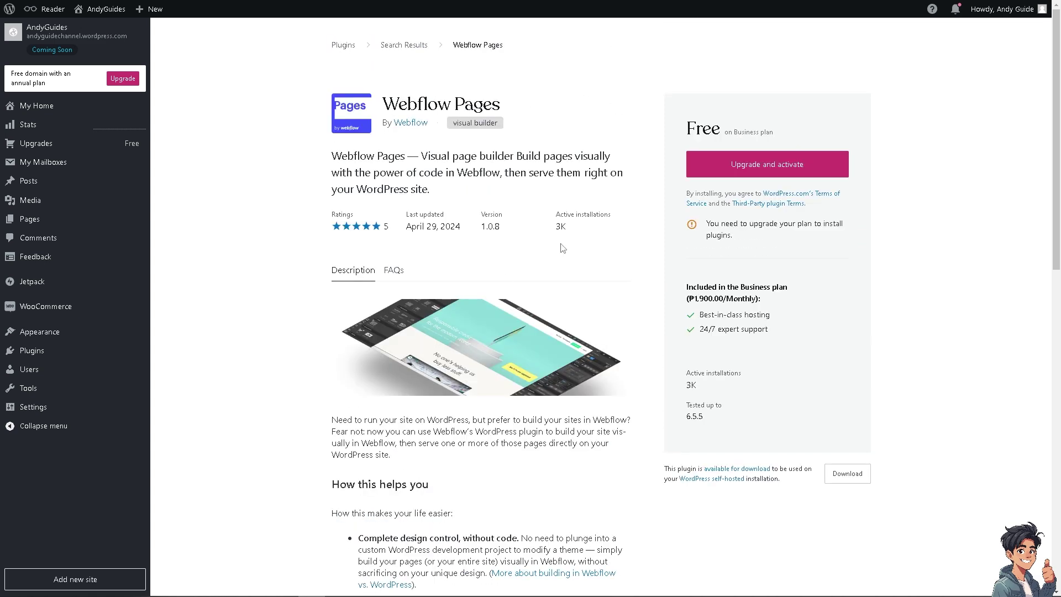
pyautogui.click(721, 175)
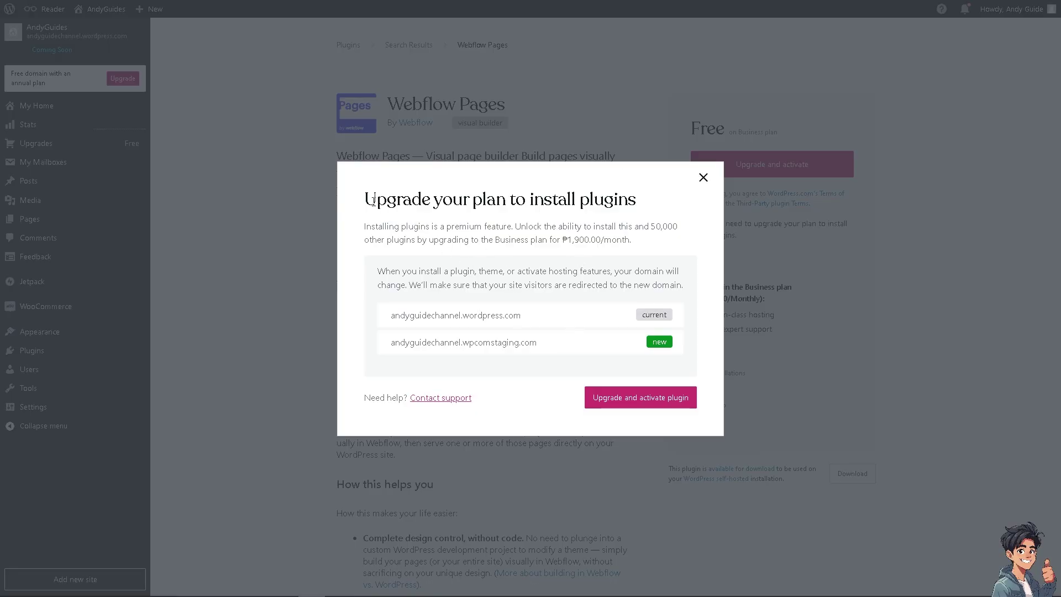
pyautogui.moveTo(369, 199); pyautogui.dragTo(642, 212)
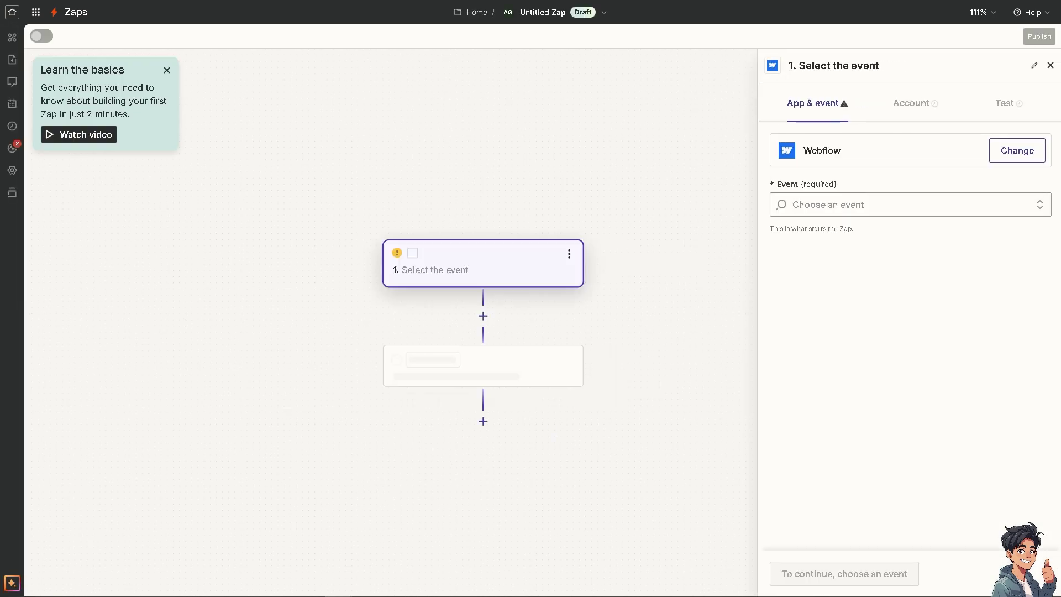
# - Rename the Zap to 'How To Connect Webflow to Wordpress'
pyautogui.click(550, 11)
pyautogui.click(548, 52)
pyautogui.write('How To Connect Webflow to Wordpress')
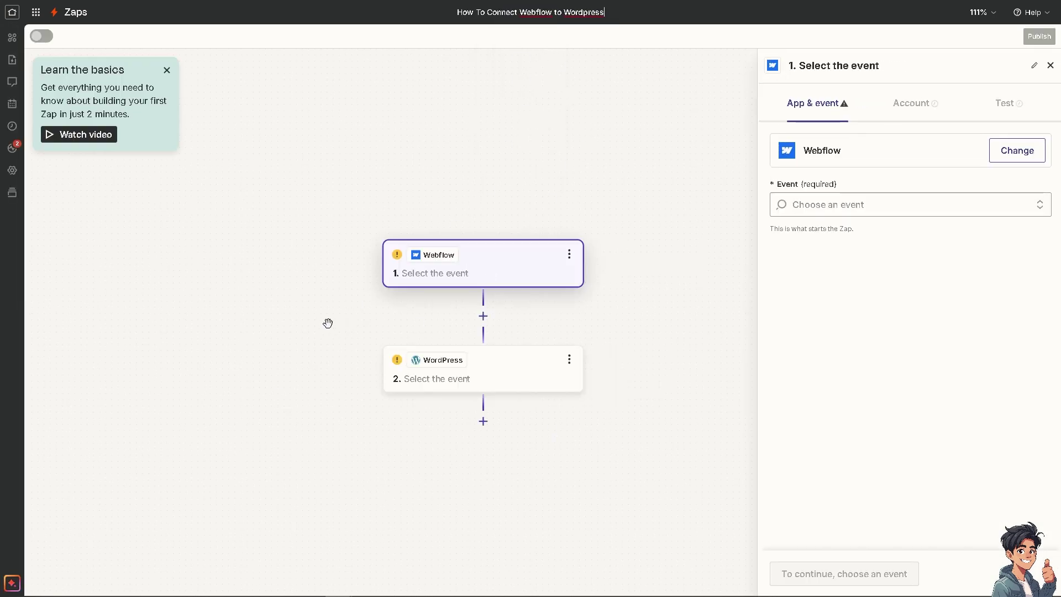
pyautogui.press('Return')
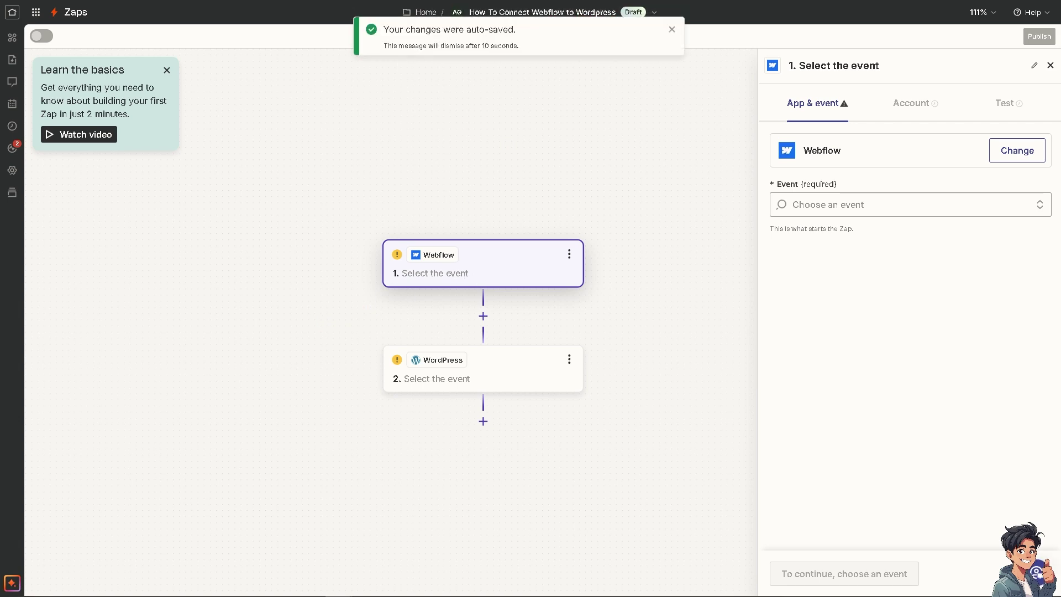
pyautogui.click(846, 209)
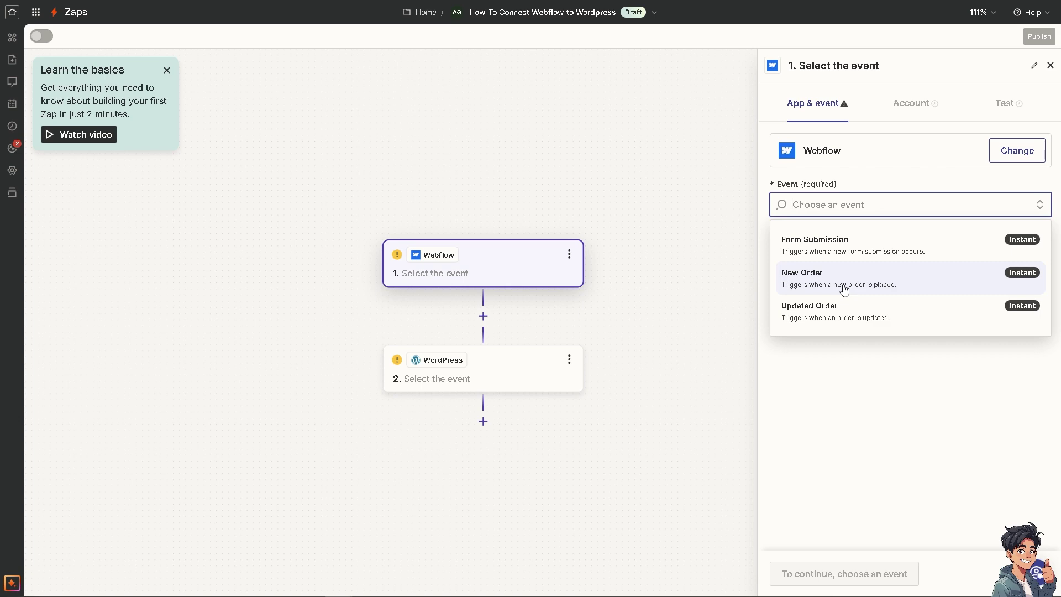
# - Set the Webflow trigger to Form Submission and the WordPress action to Create User
pyautogui.click(845, 254)
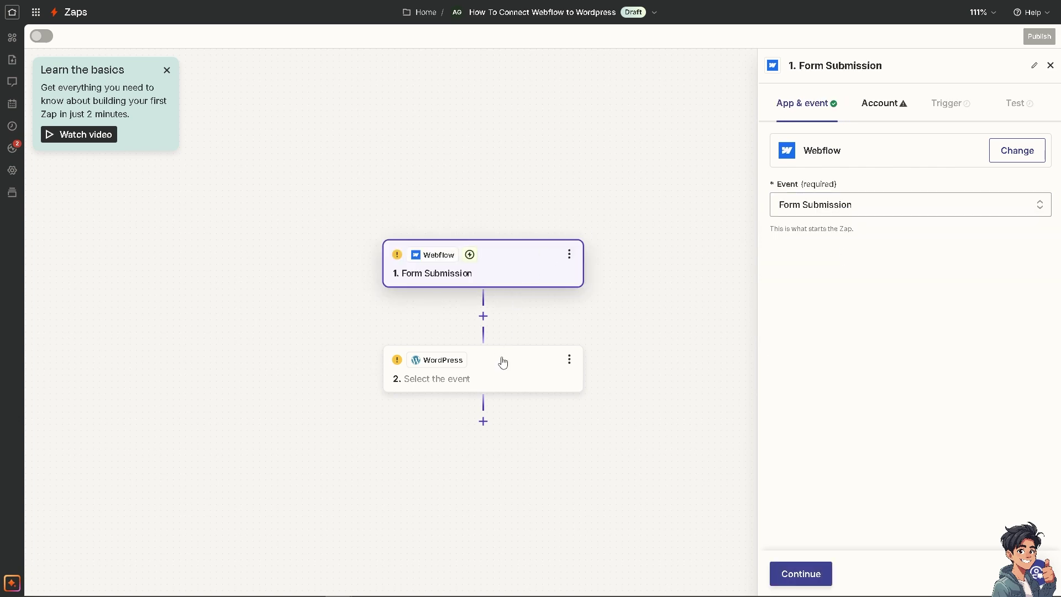
pyautogui.click(452, 367)
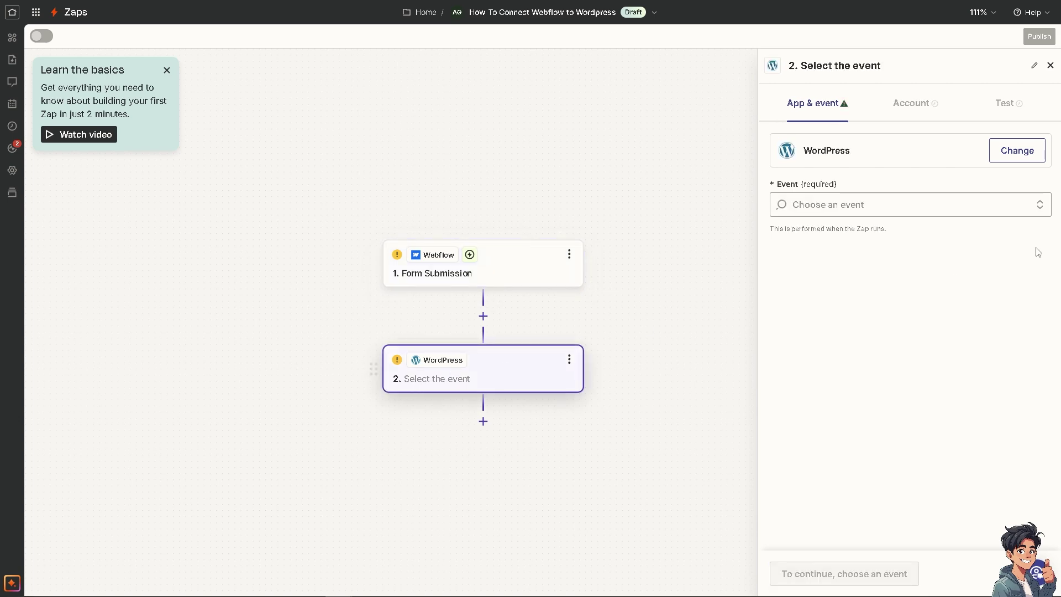
pyautogui.click(865, 207)
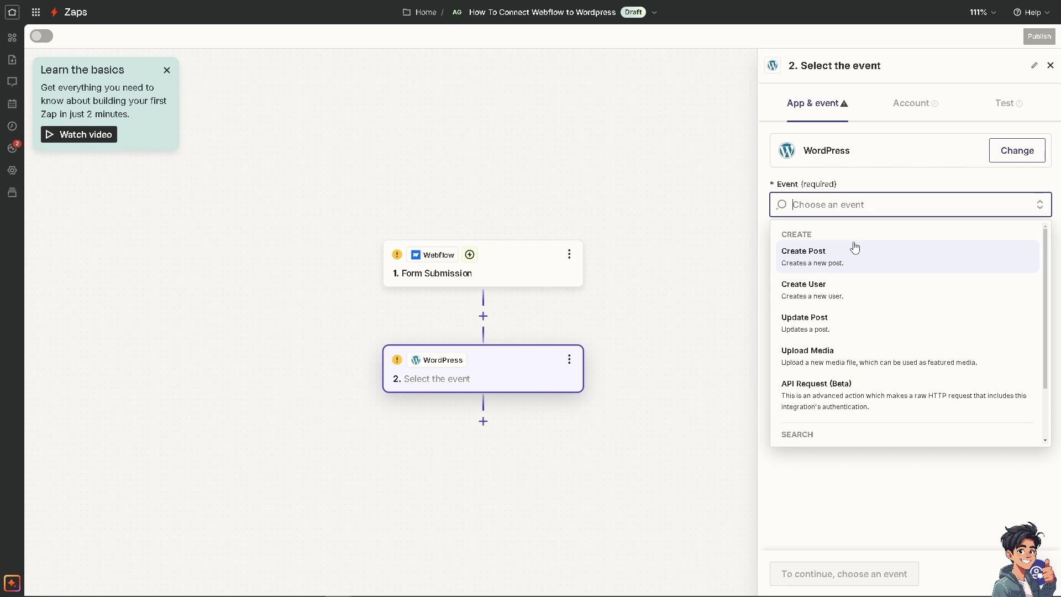
pyautogui.click(818, 293)
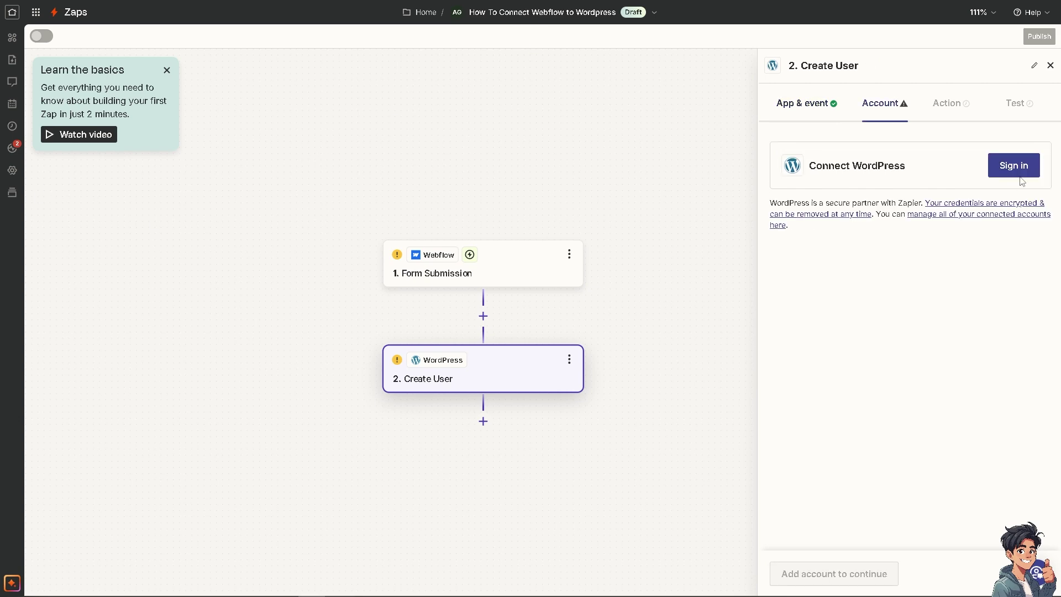
# - Open the WordPress sign-in form asking for base URL, username and password
pyautogui.click(1020, 168)
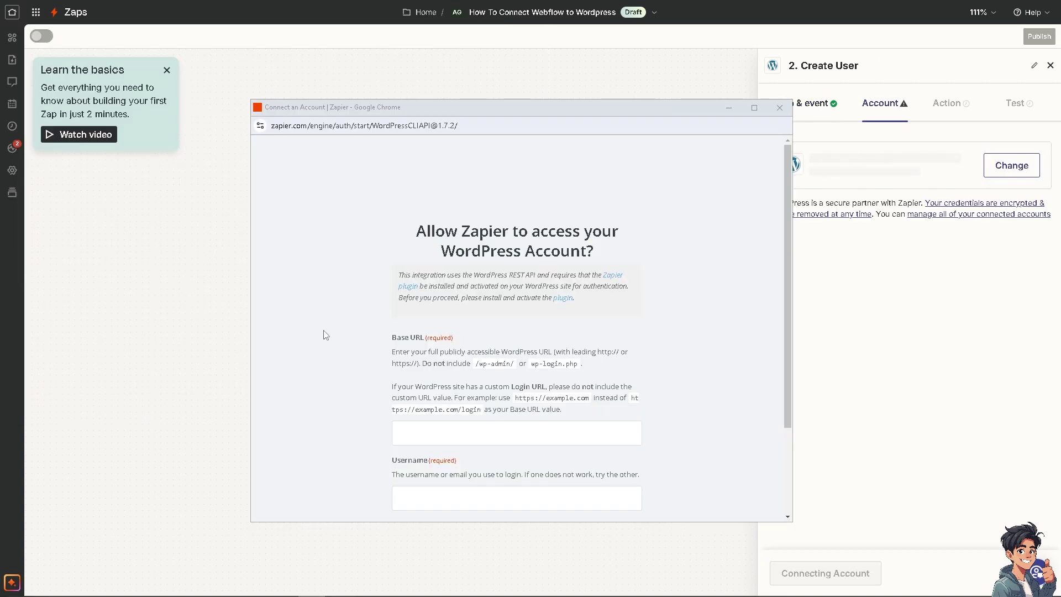
pyautogui.scroll(-2, 353, 339)
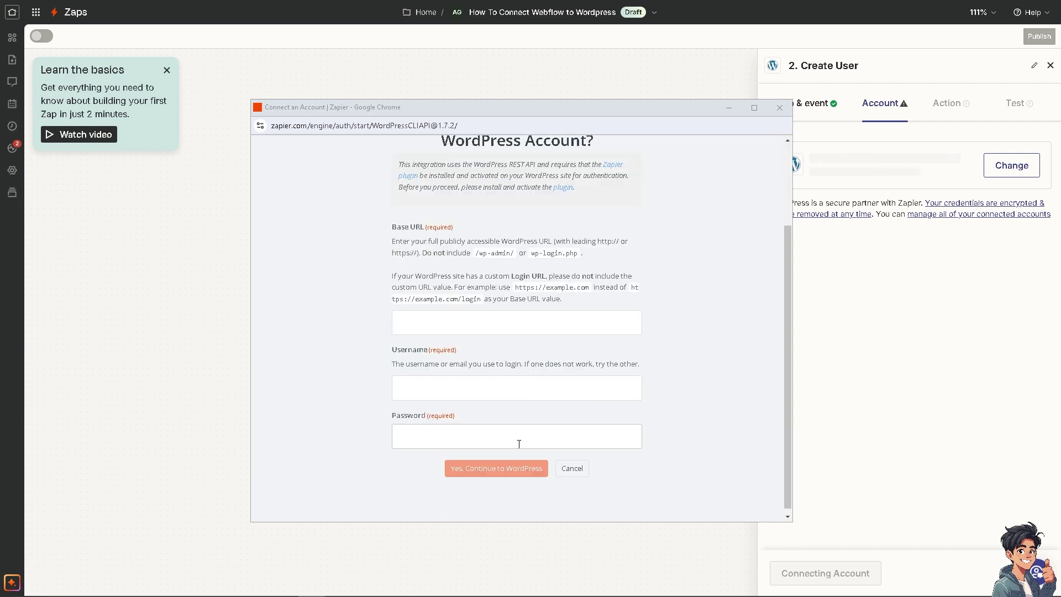
pyautogui.scroll(2, 588, 270)
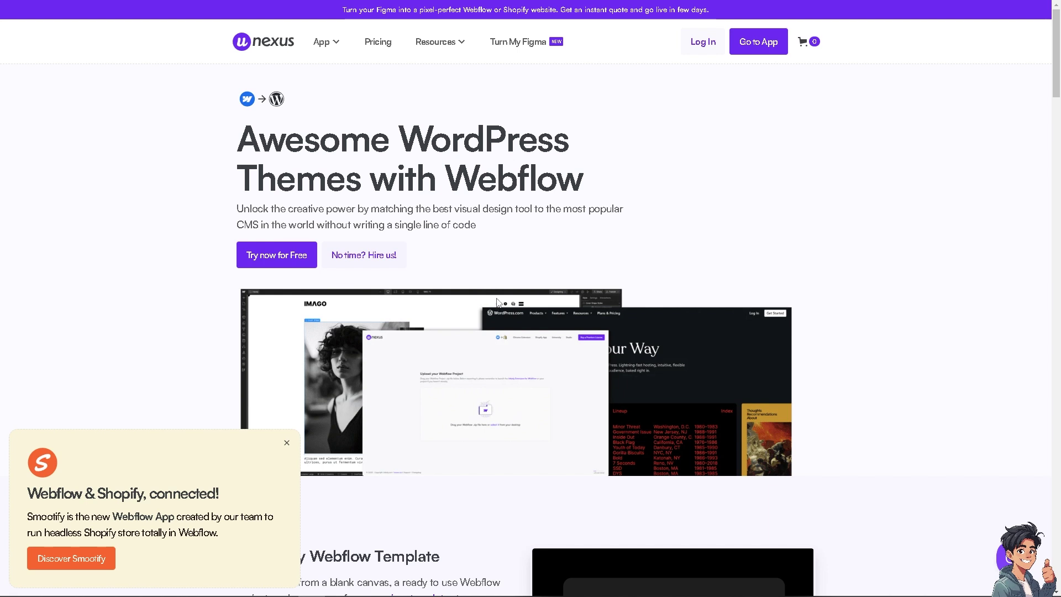
# - Scroll through the Nexus four-step process, closing the Smootify popup, then back up
pyautogui.scroll(-1, 497, 302)
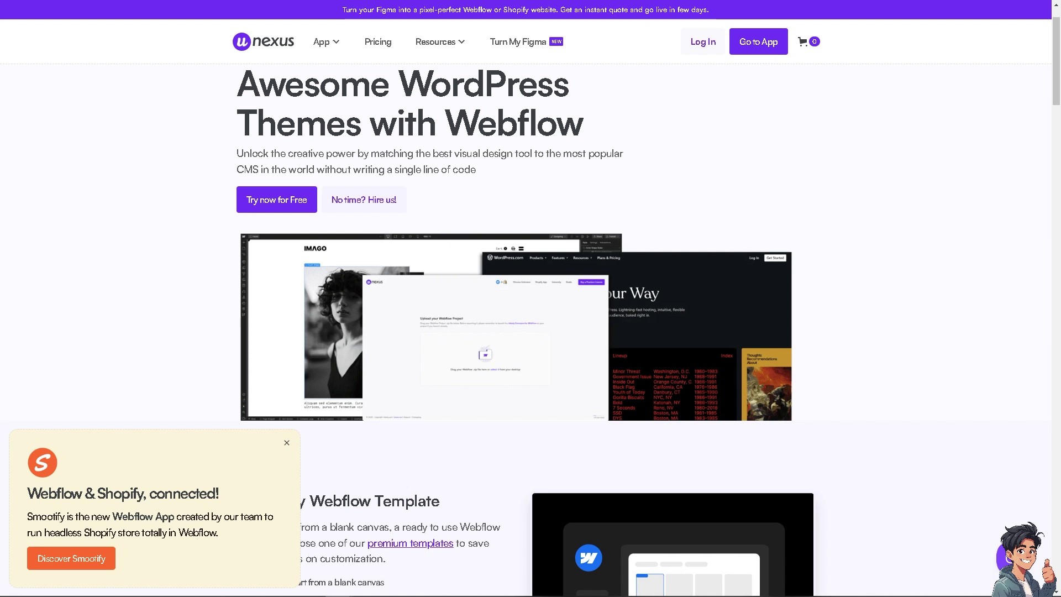
pyautogui.scroll(-2, 428, 318)
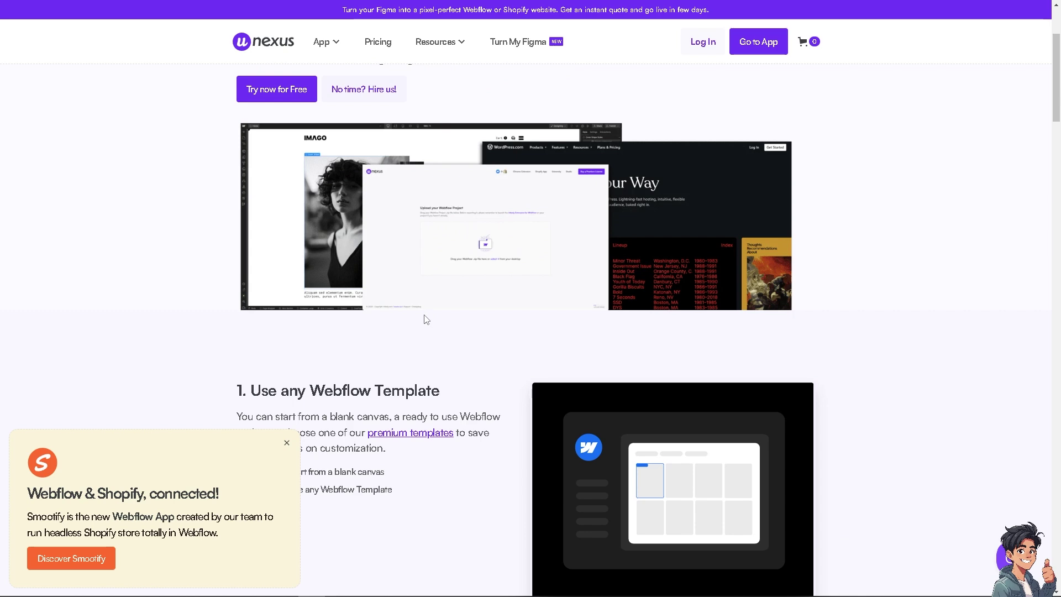
pyautogui.scroll(-3, 426, 318)
pyautogui.click(286, 443)
pyautogui.scroll(-4, 423, 393)
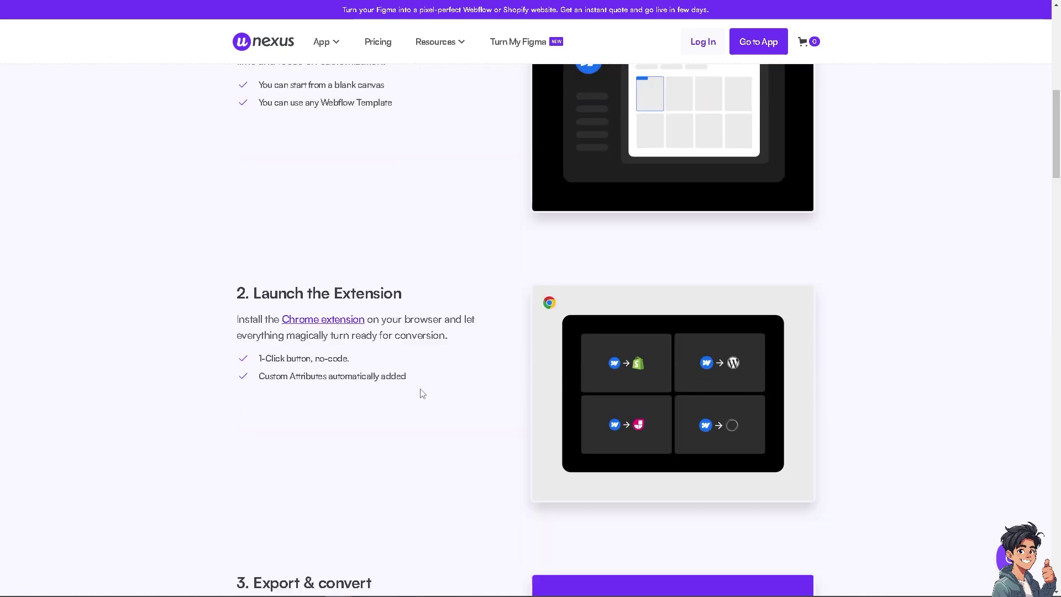
pyautogui.scroll(-4, 423, 393)
pyautogui.scroll(-10, 421, 382)
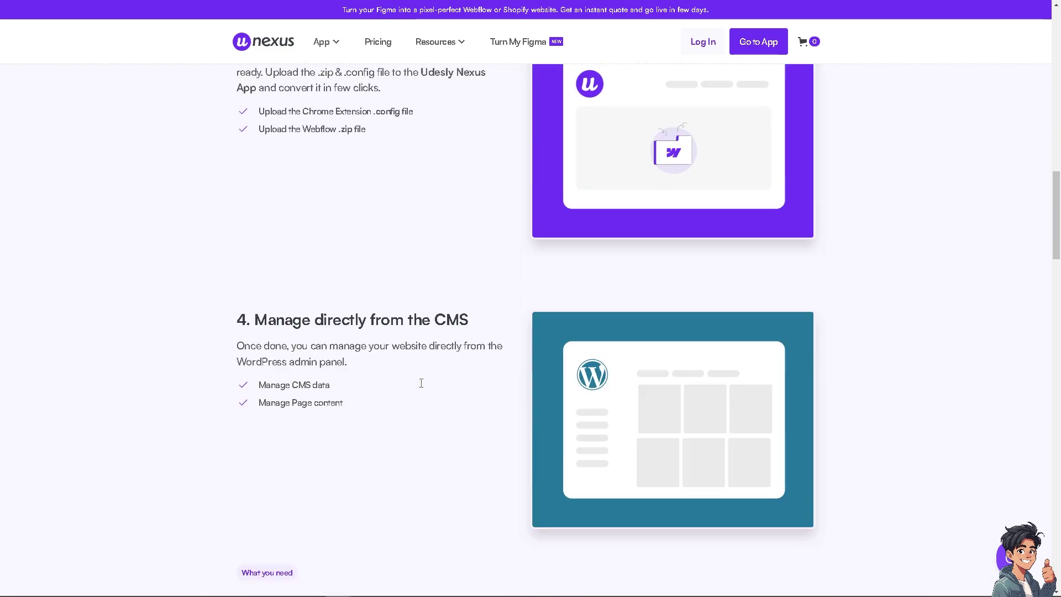
pyautogui.scroll(-15, 421, 383)
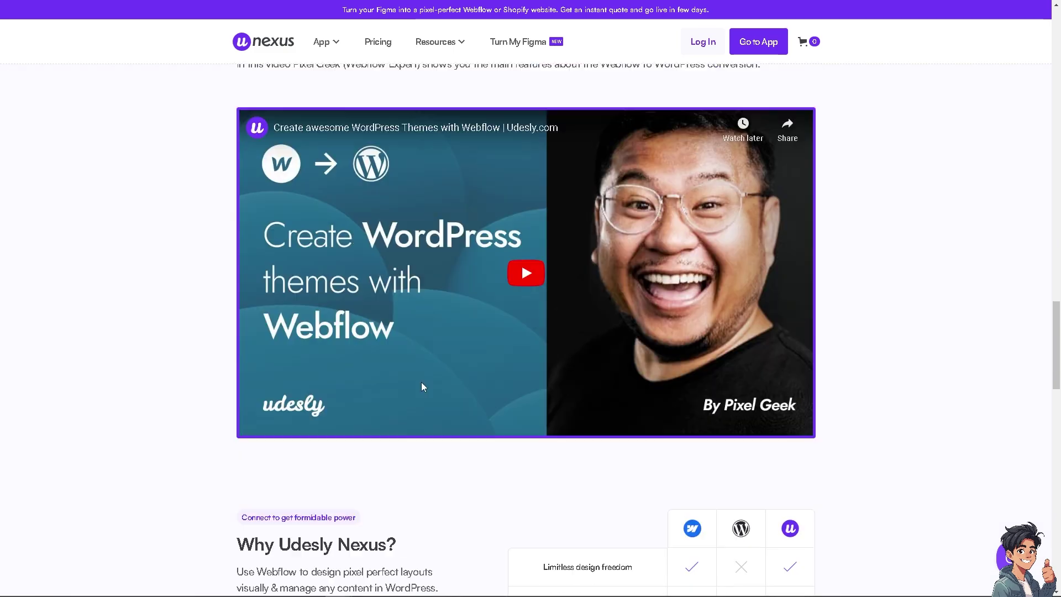
pyautogui.scroll(18, 423, 386)
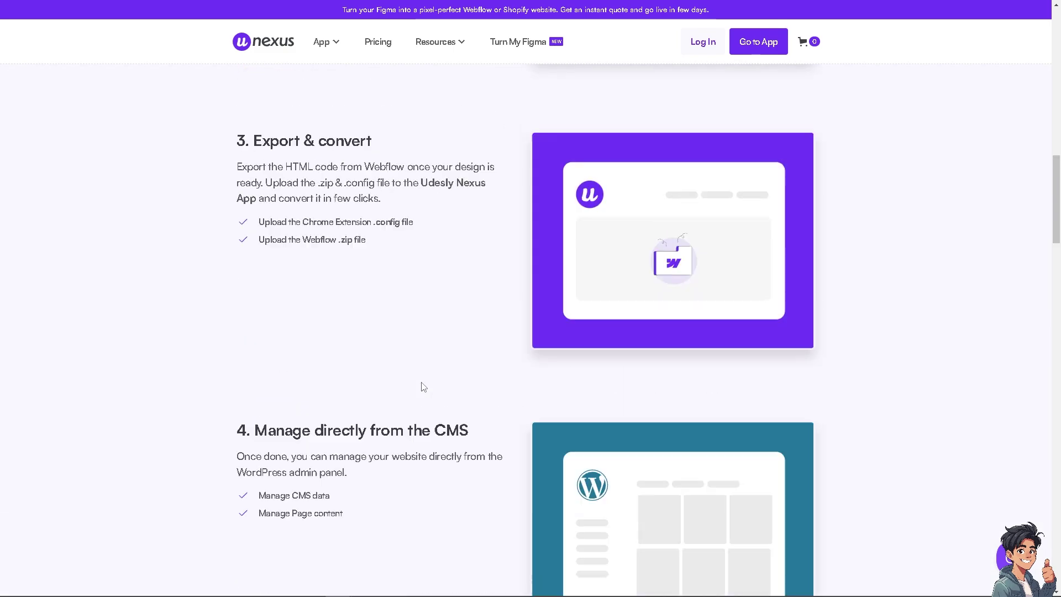
pyautogui.scroll(15, 423, 387)
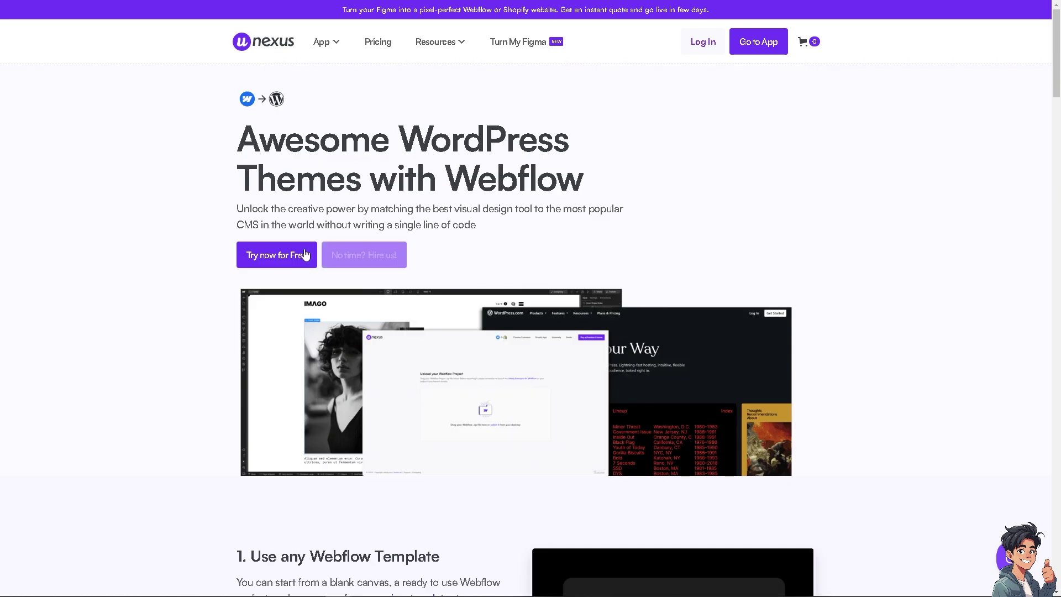
# - Start Udesly Nexus's free plan for Webflow to WordPress and reach its login page
pyautogui.click(289, 258)
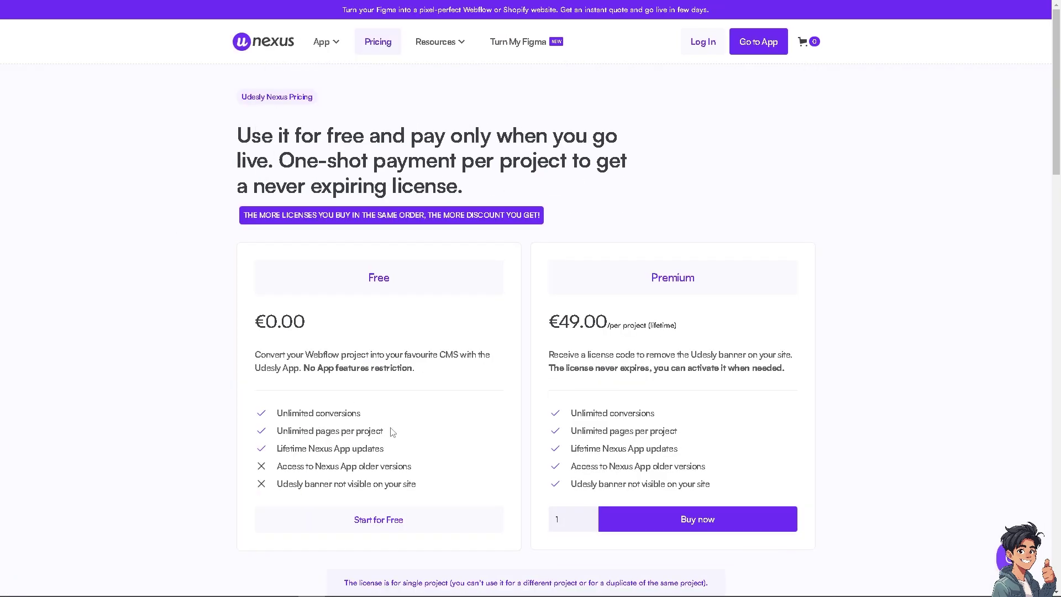
pyautogui.click(385, 522)
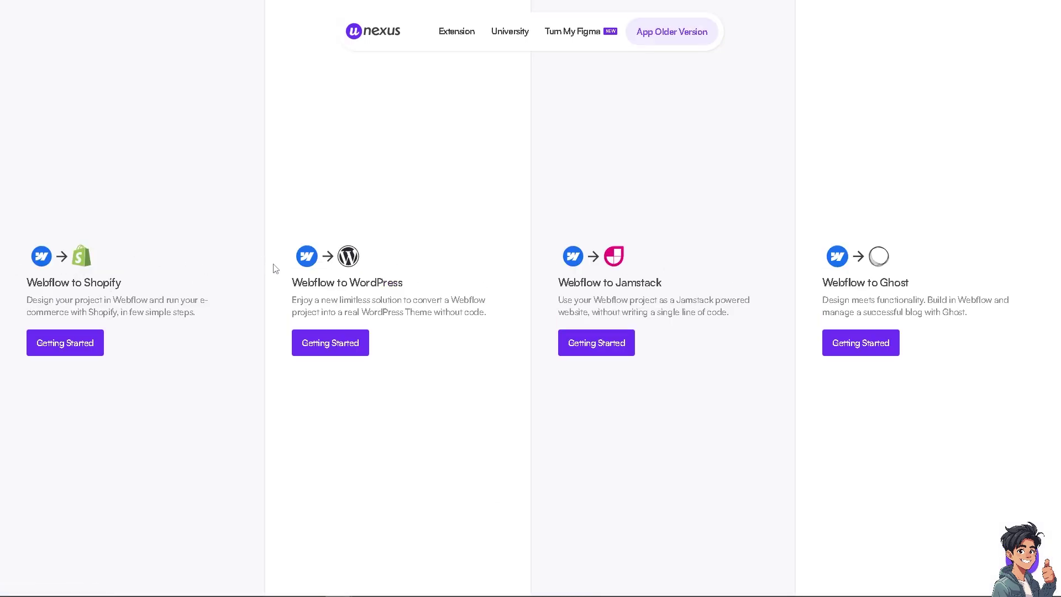
pyautogui.click(335, 344)
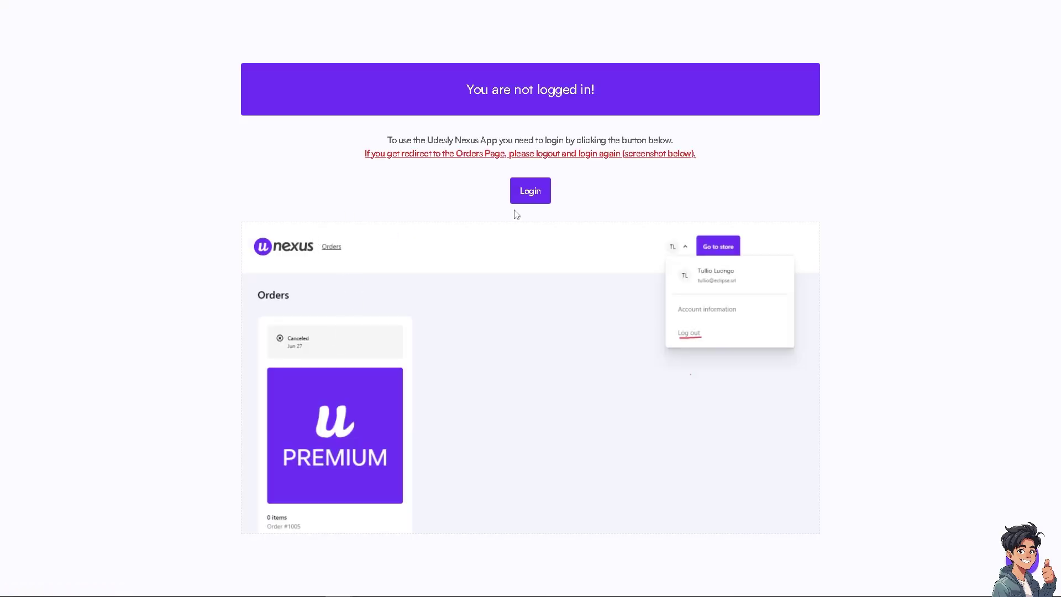
pyautogui.click(533, 204)
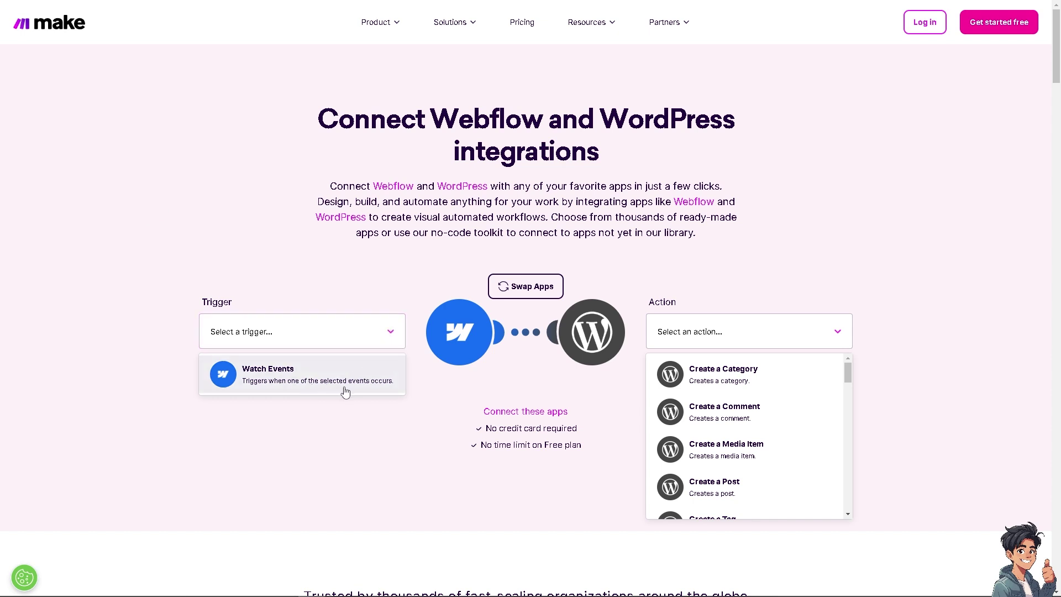
pyautogui.click(367, 386)
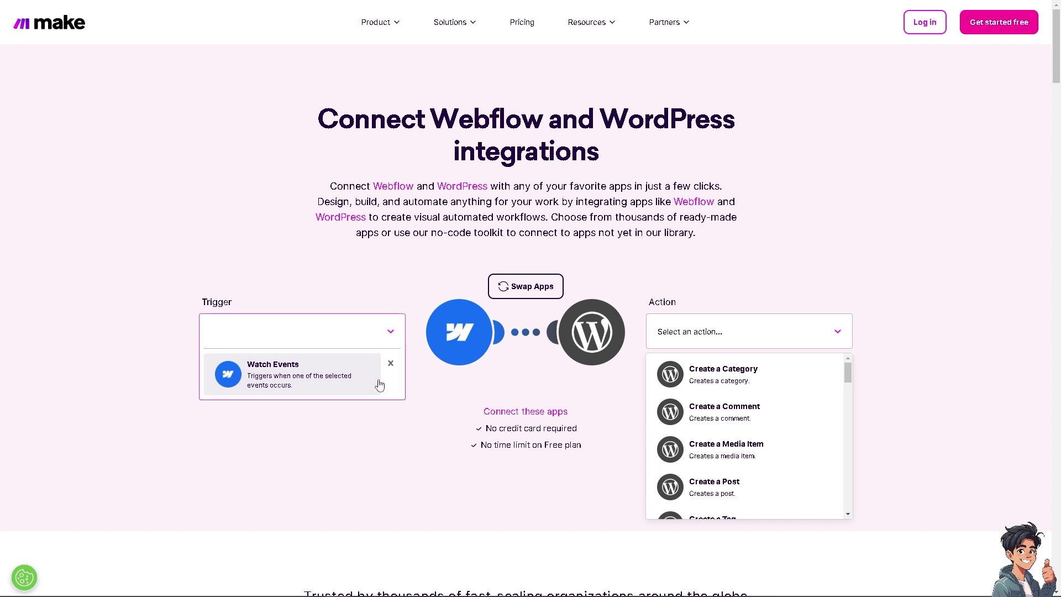
pyautogui.click(371, 385)
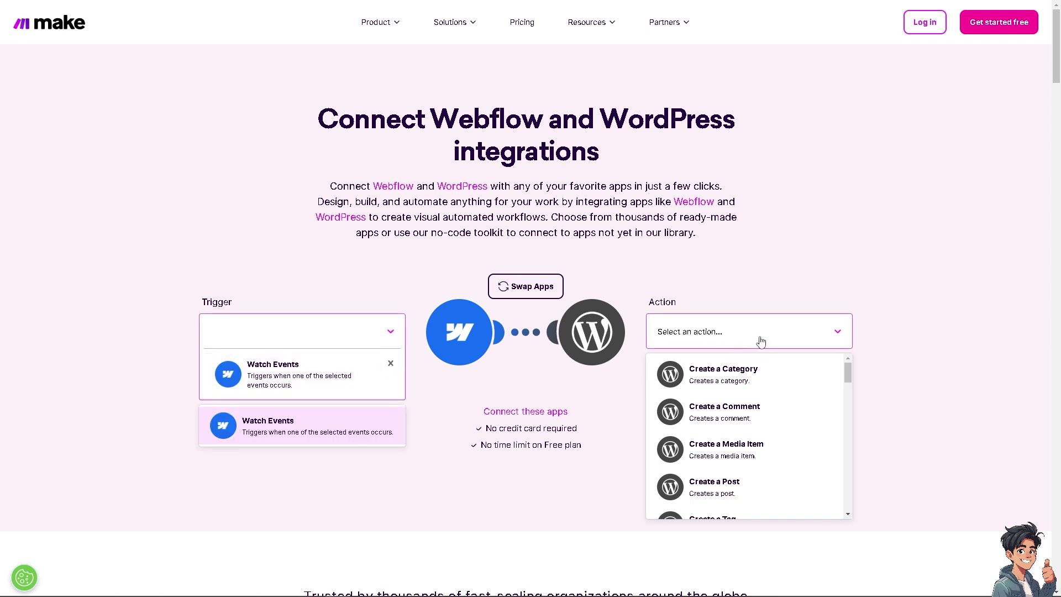
pyautogui.click(771, 384)
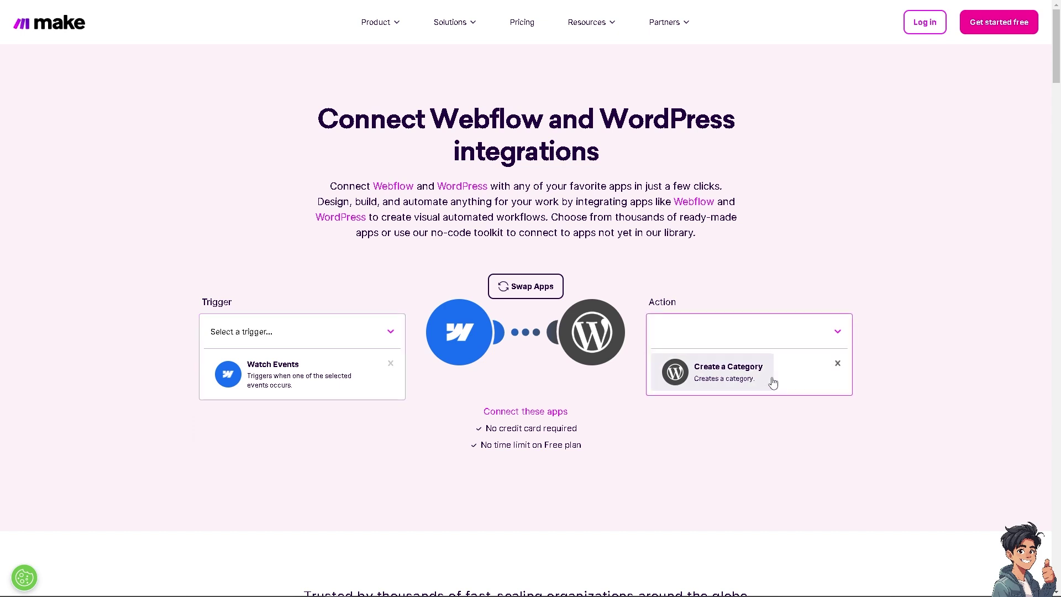
pyautogui.click(552, 413)
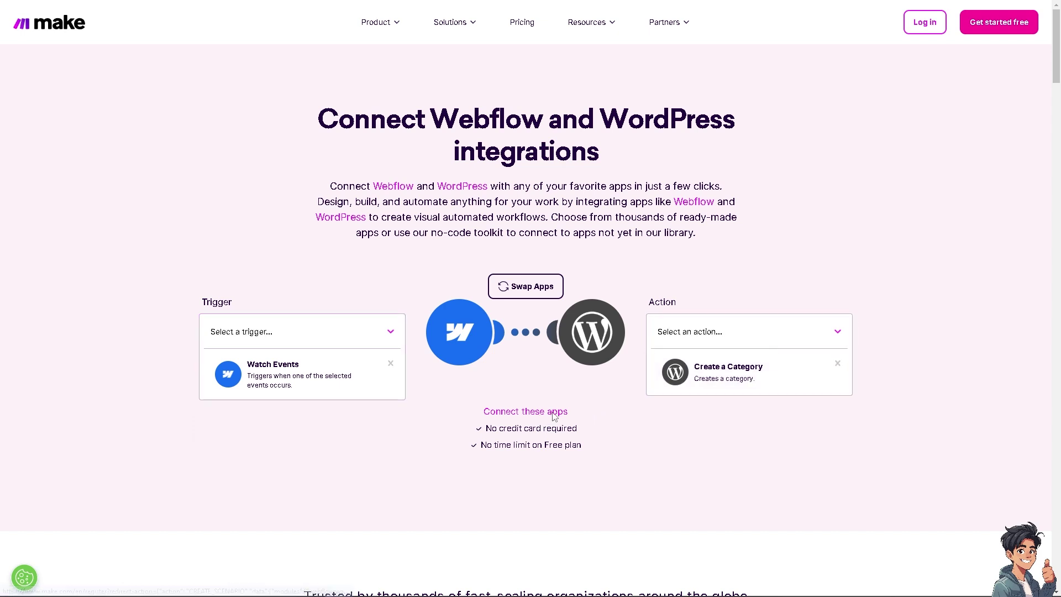